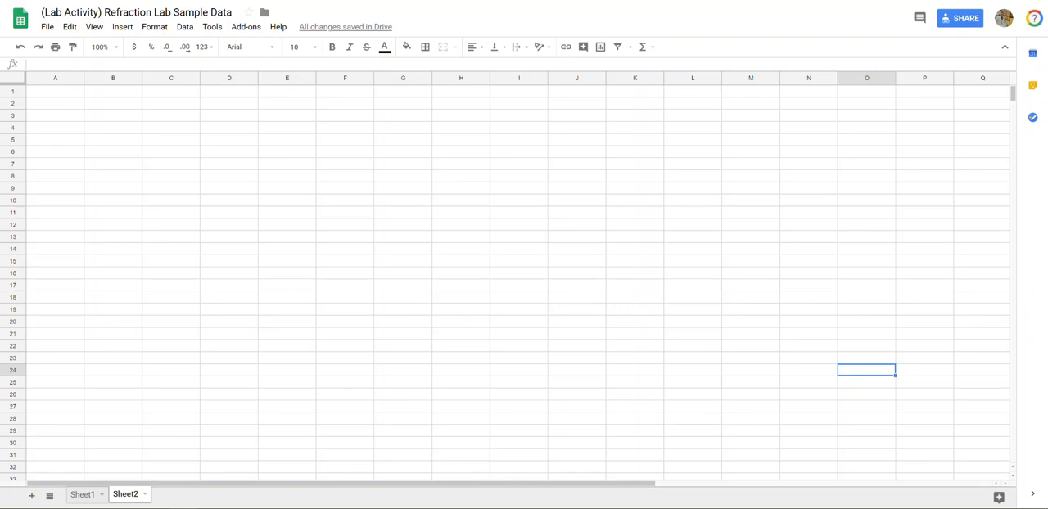
Enter the headers "Angle of Incidence" in A1 and "Angle of Refraction" in B1, and widen both columns to fit them
left_click(48, 93)
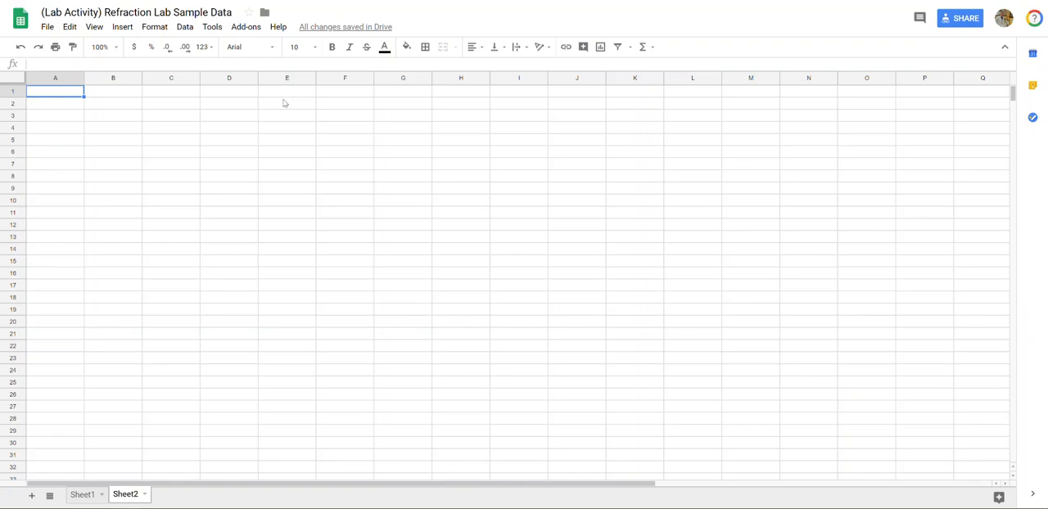
type("Angle o")
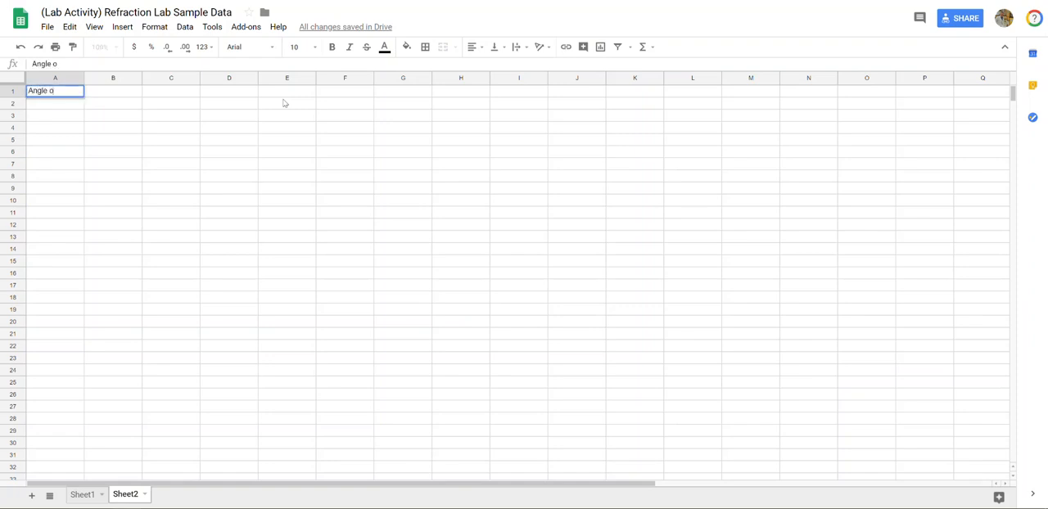
type("f Incidence")
key("Tab")
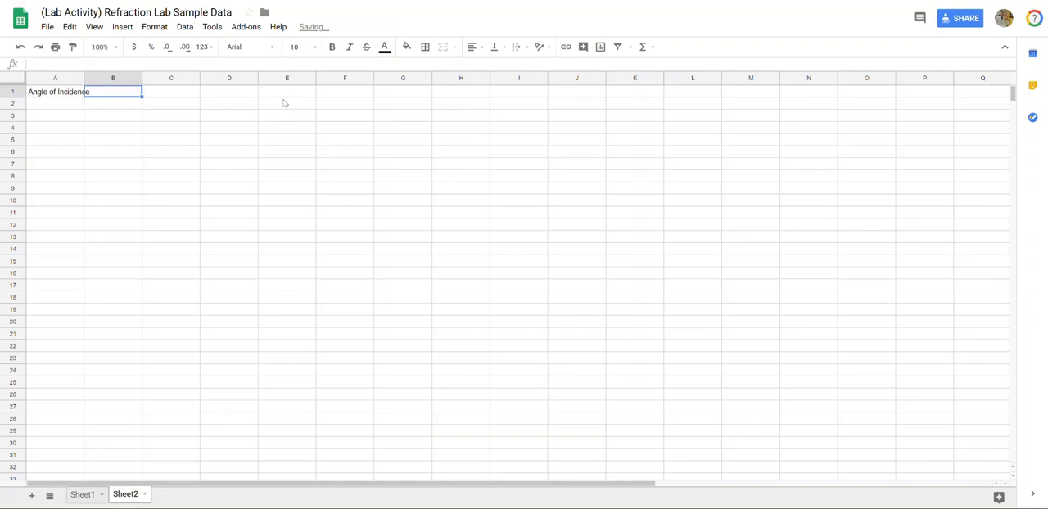
type("ANgle")
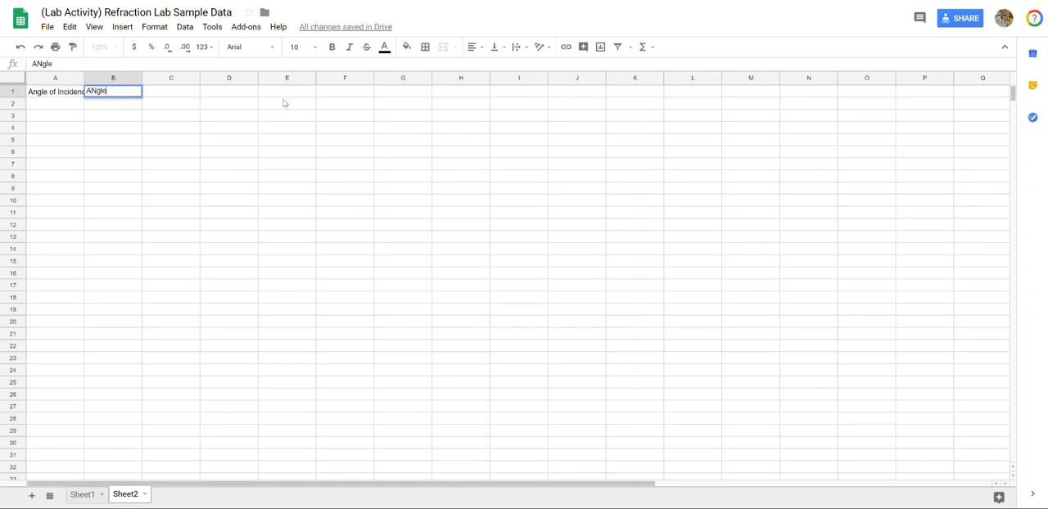
key("BackSpace")
type("ngle of Refractio")
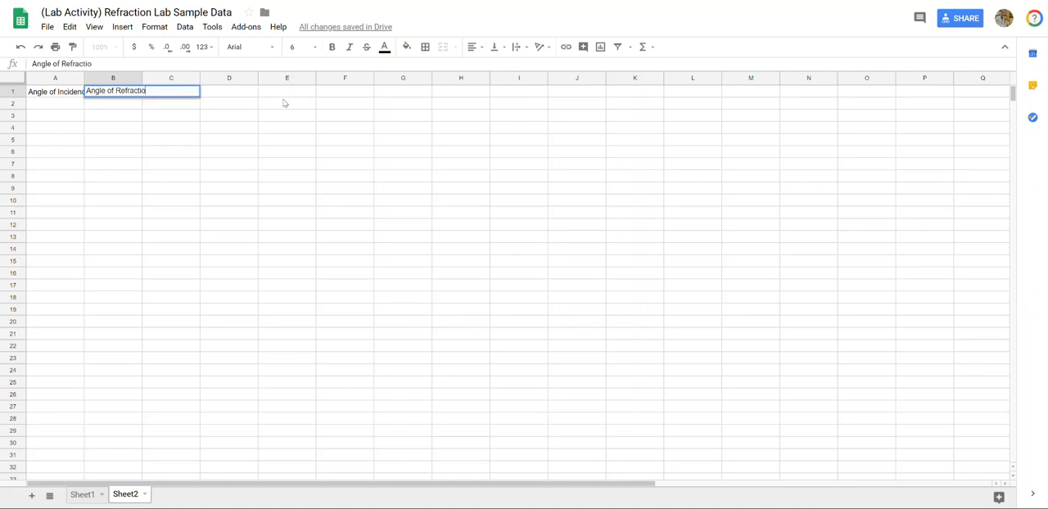
type("n")
key("Tab")
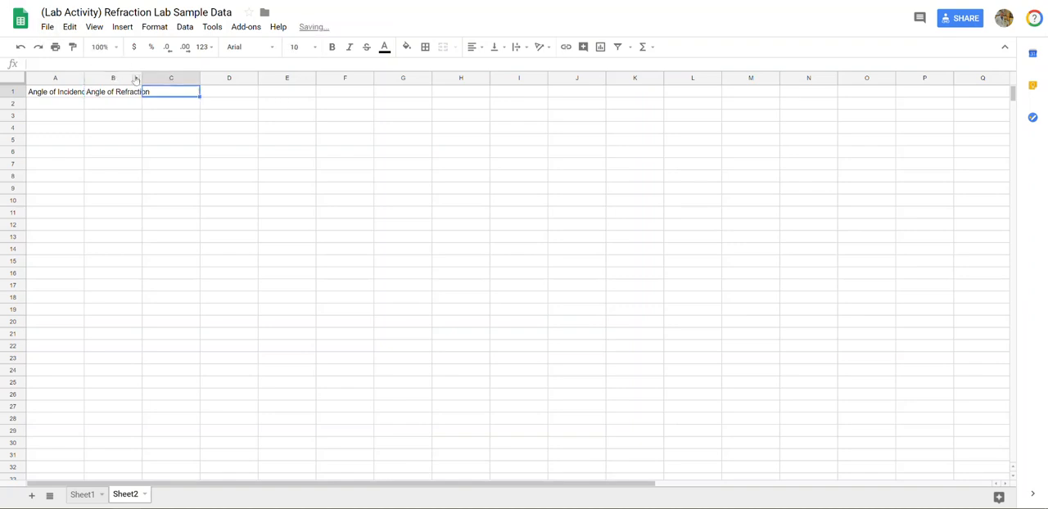
left_click_drag(141, 82, 160, 82)
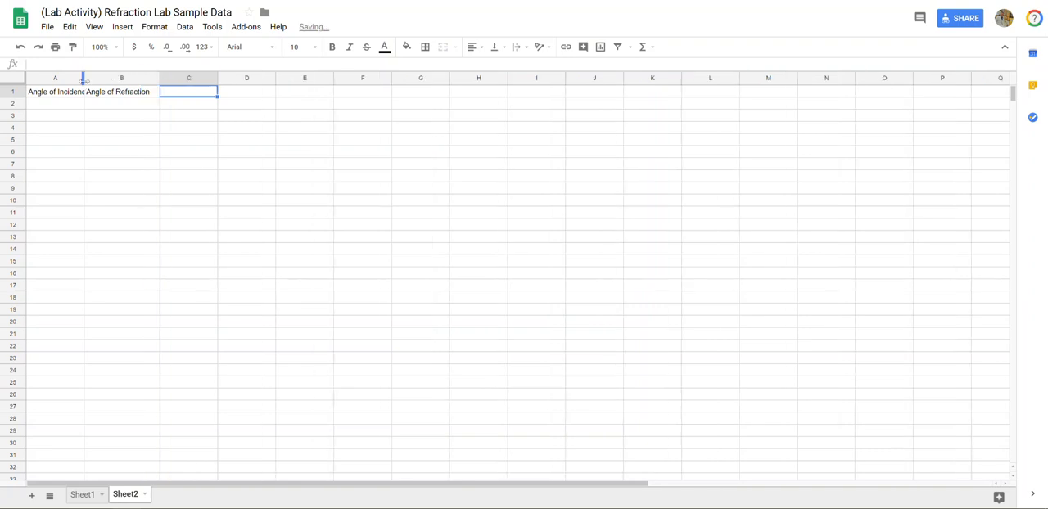
left_click_drag(83, 80, 99, 79)
Enter the incidence angles 2, 4, 6, 8 and 10 in cells A2 to A6
key("Return")
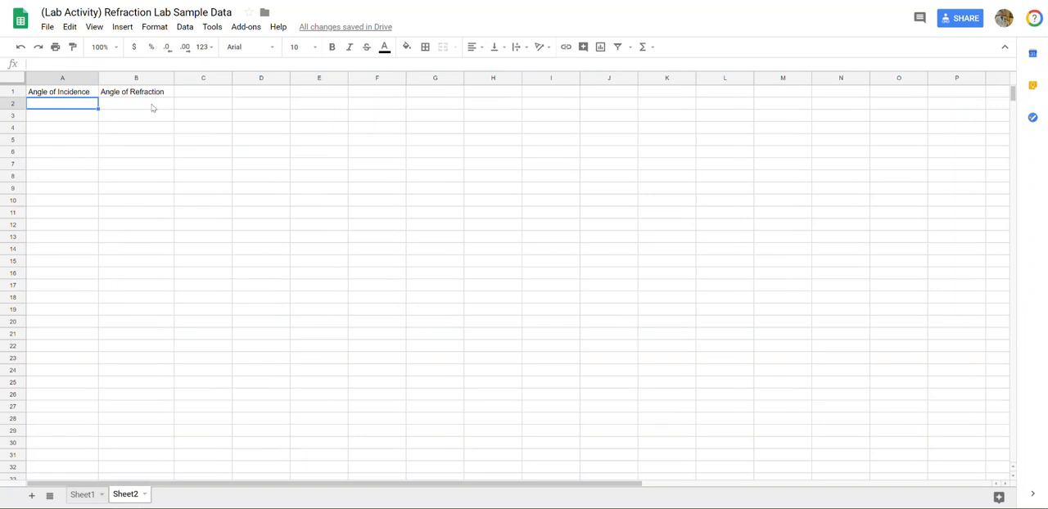
type("2")
key("Return")
type("4")
key("Return")
type("6")
key("Return")
type("8")
key("Return")
type("10")
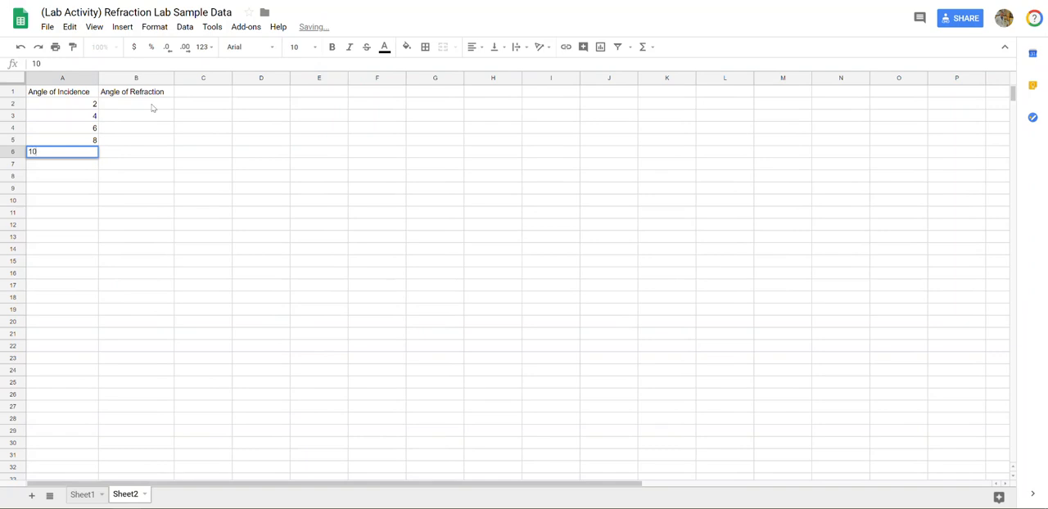
Enter the refraction angles 5, 10, 15, 20 and 25 in cells B2 to B6
left_click(151, 107)
type("5")
key("Return")
type("10")
key("Return")
type("15")
key("Return")
type("20")
key("Return")
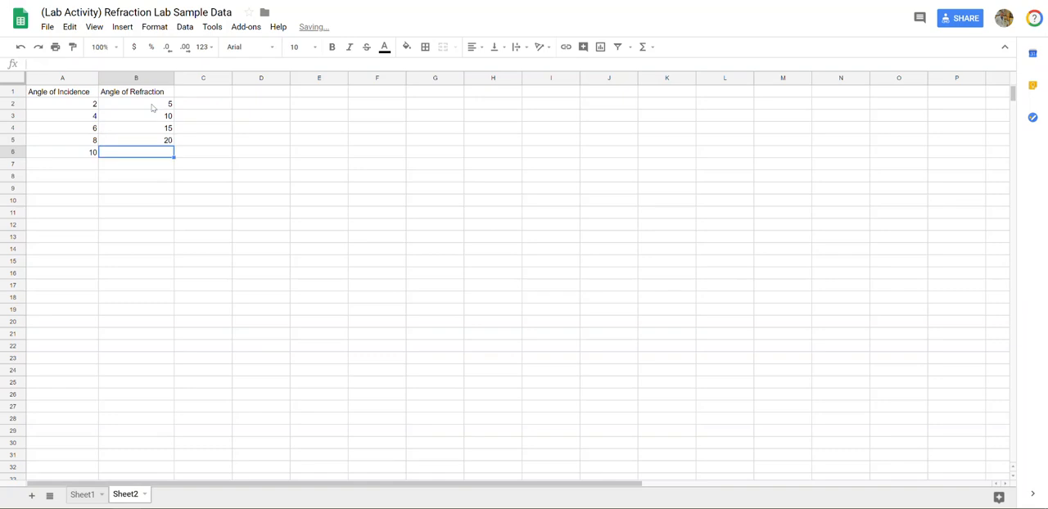
type("25")
key("Return")
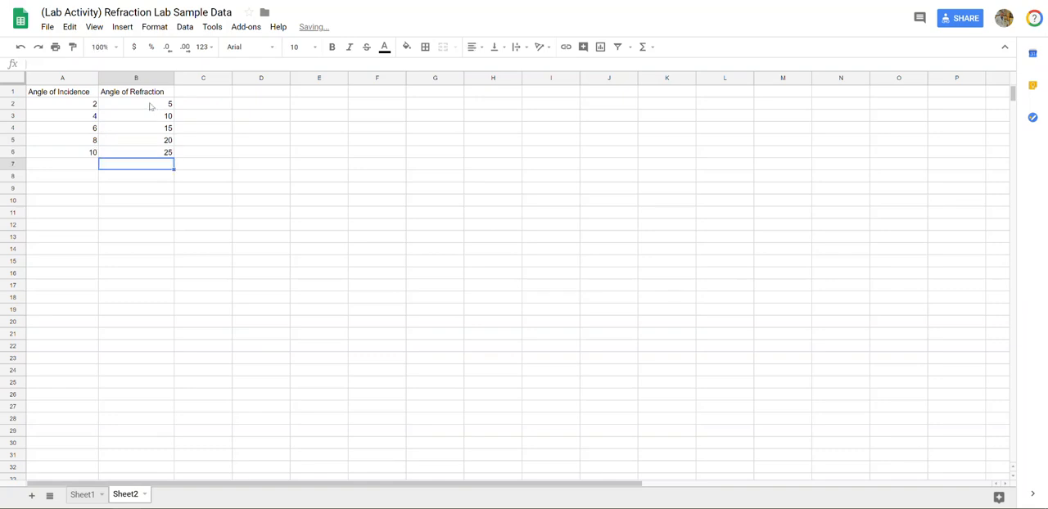
Widen columns C and D and enter the header "Incidence (Radians)" in C1
left_click_drag(232, 78, 341, 78)
left_click(337, 128)
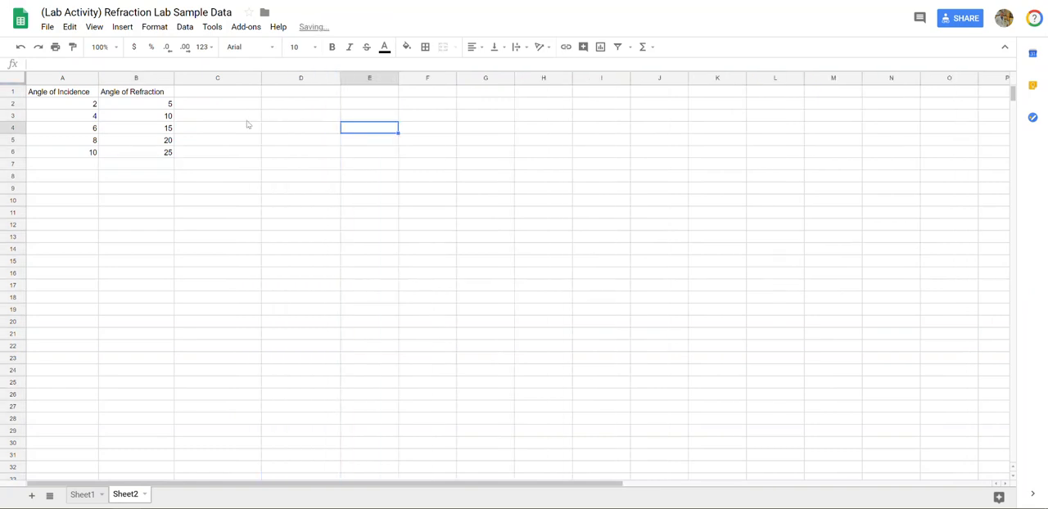
left_click(214, 95)
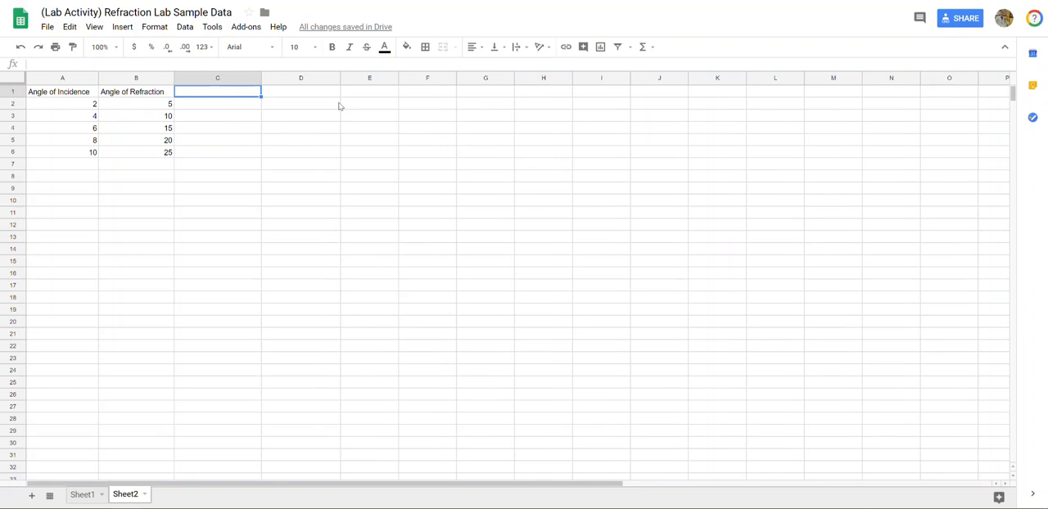
type("Ang")
key("BackSpace")
key("BackSpace")
key("BackSpace")
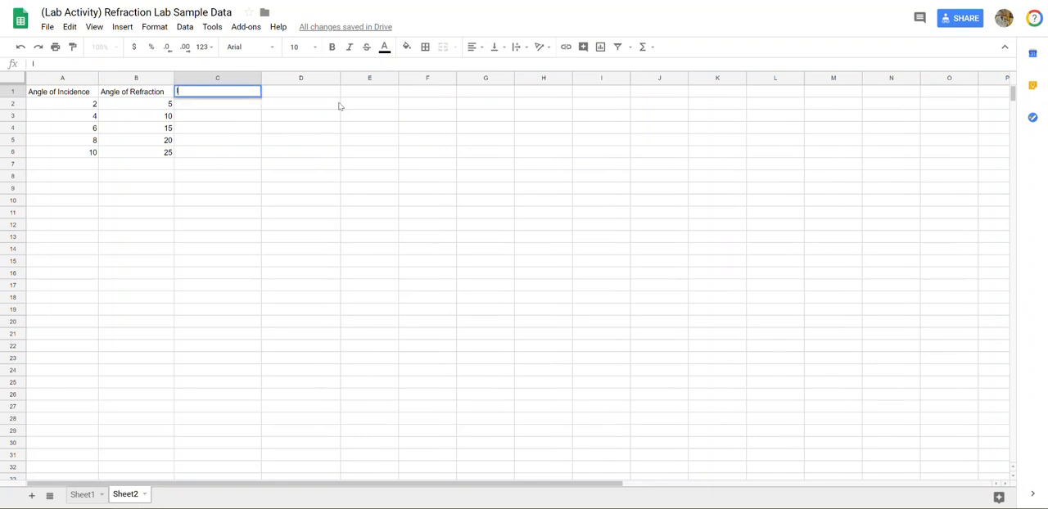
type("Incidence (Radians")
key("Tab")
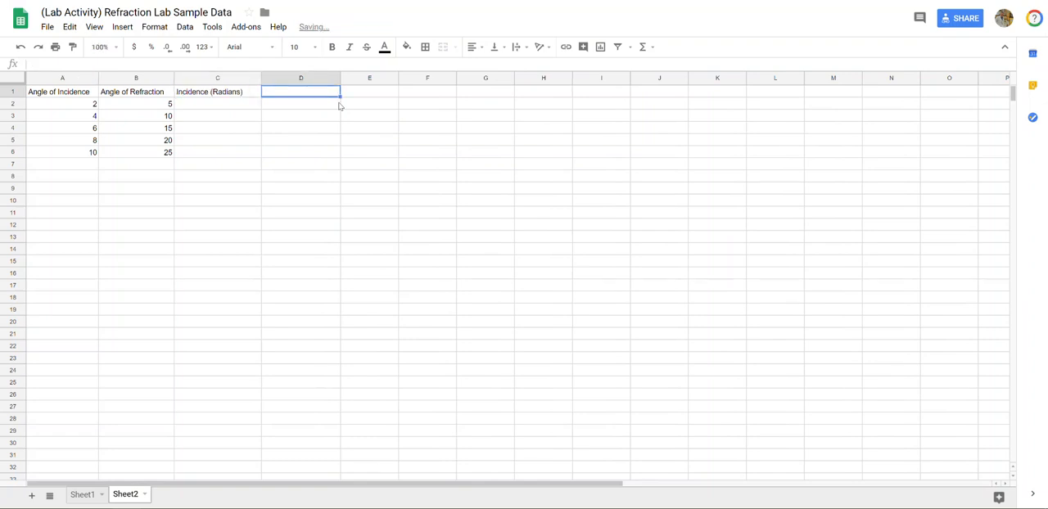
Enter the header "Refraction (in Radians)" in D1
type("Refrac")
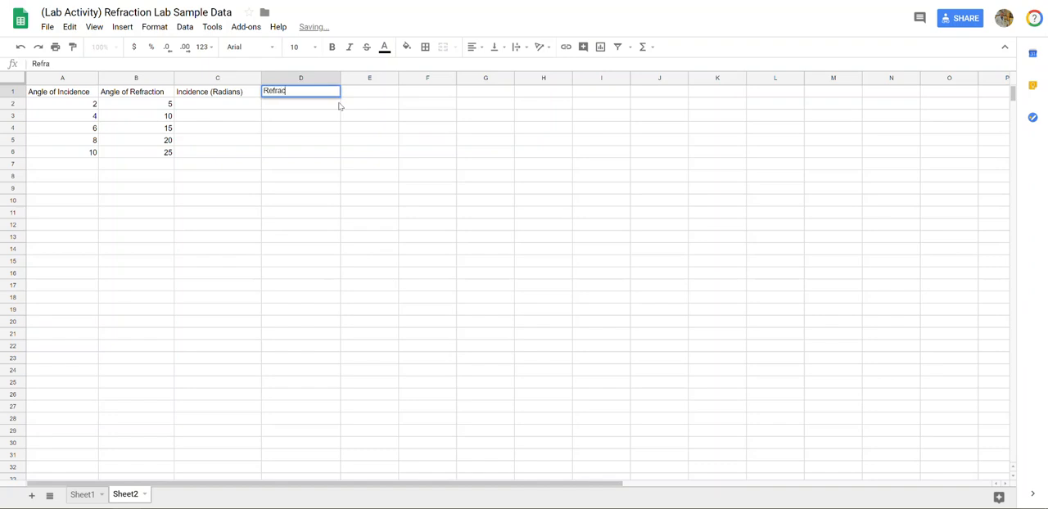
type("tion (in")
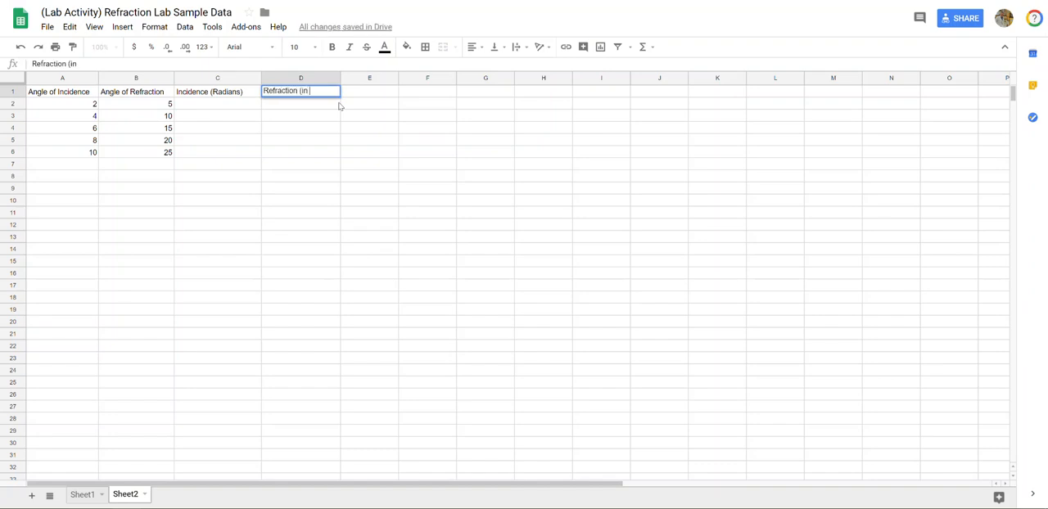
type(" Radians)")
key("Return")
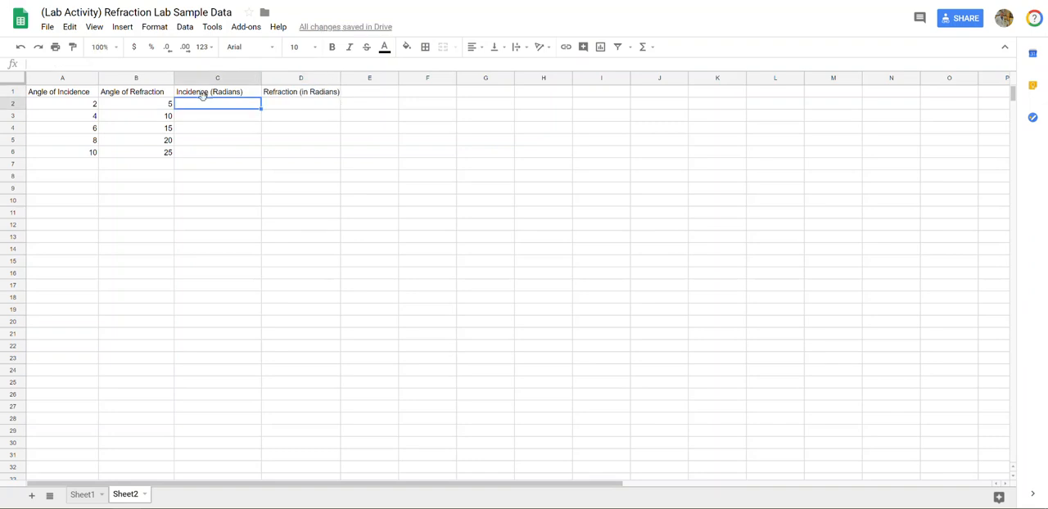
Convert the first incidence angle to radians in C2 with the formula =RADIANS(A2)
type("=")
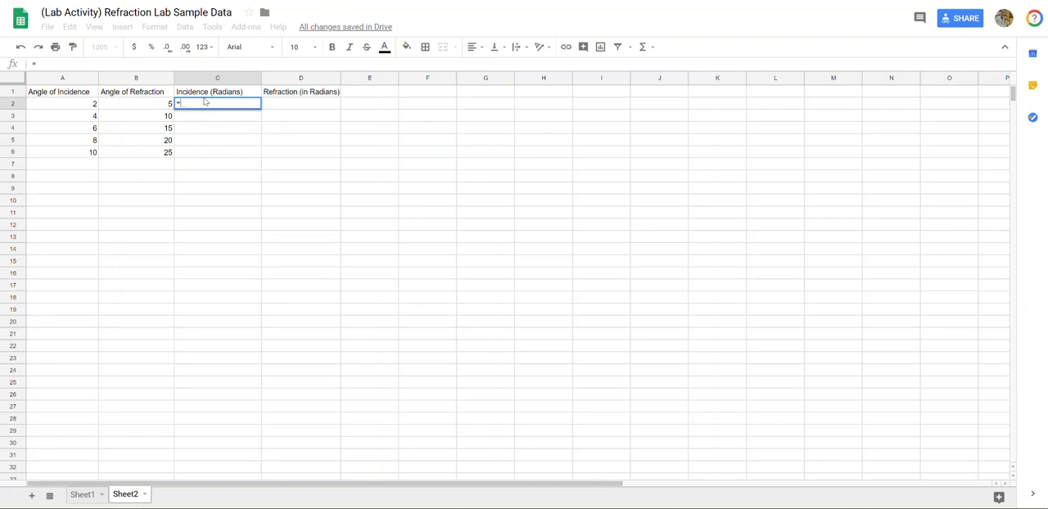
type("Ra")
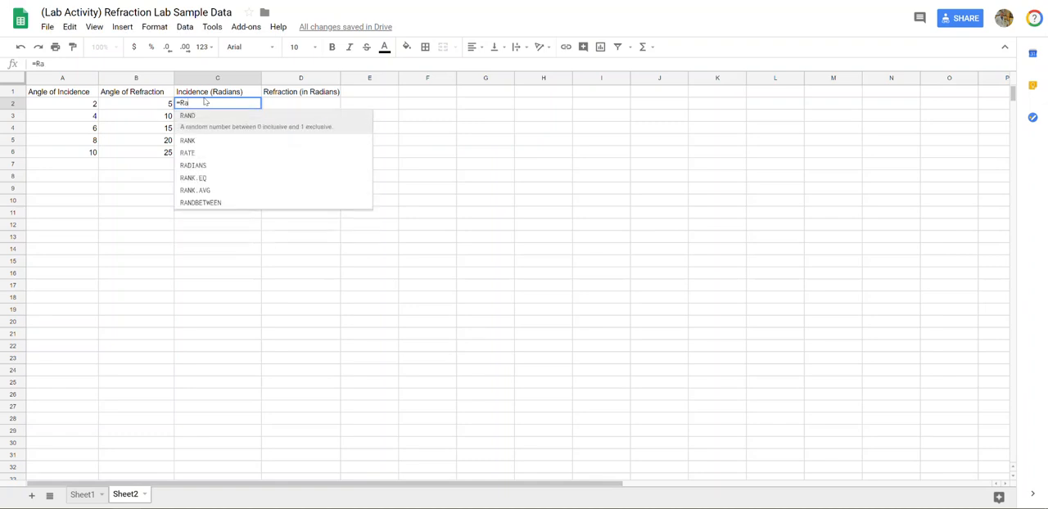
type("d")
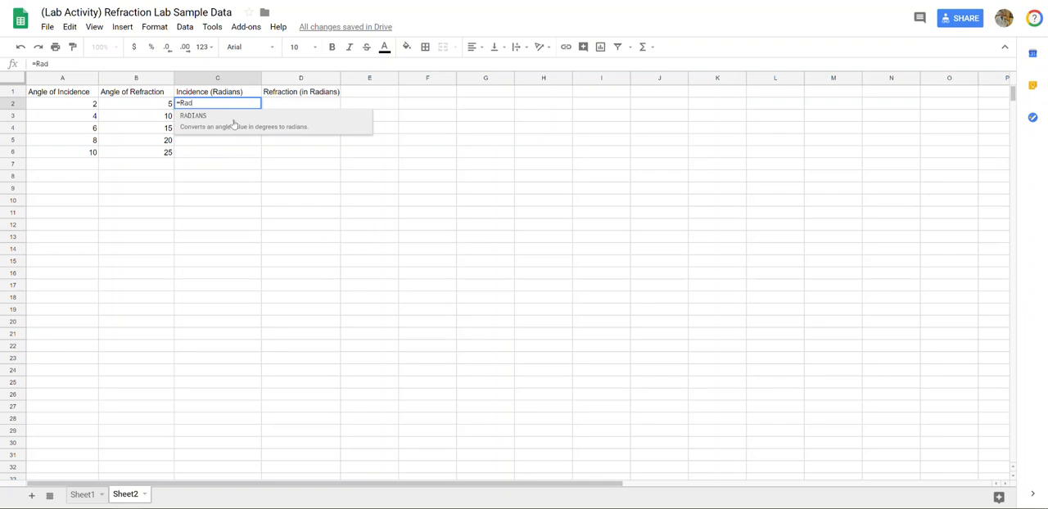
left_click(233, 122)
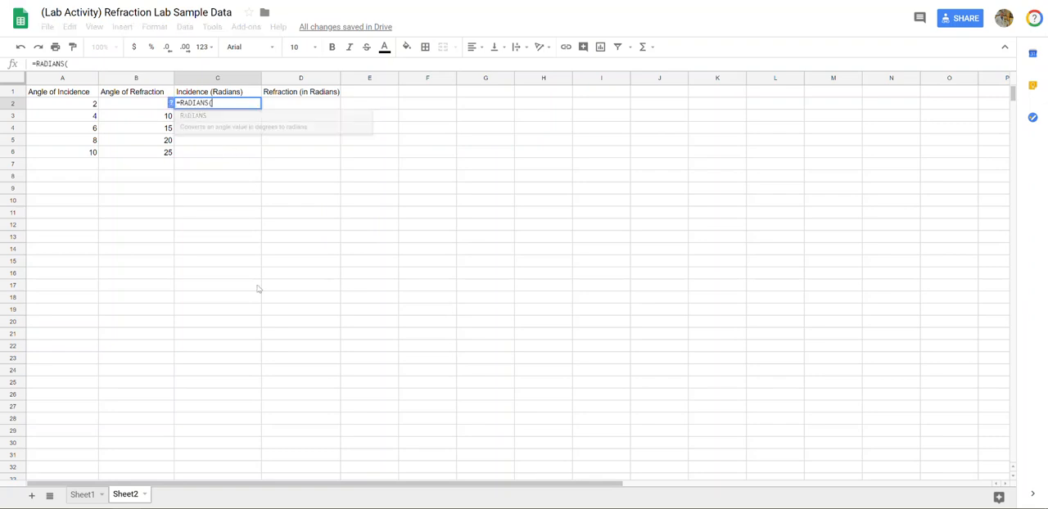
left_click(68, 106)
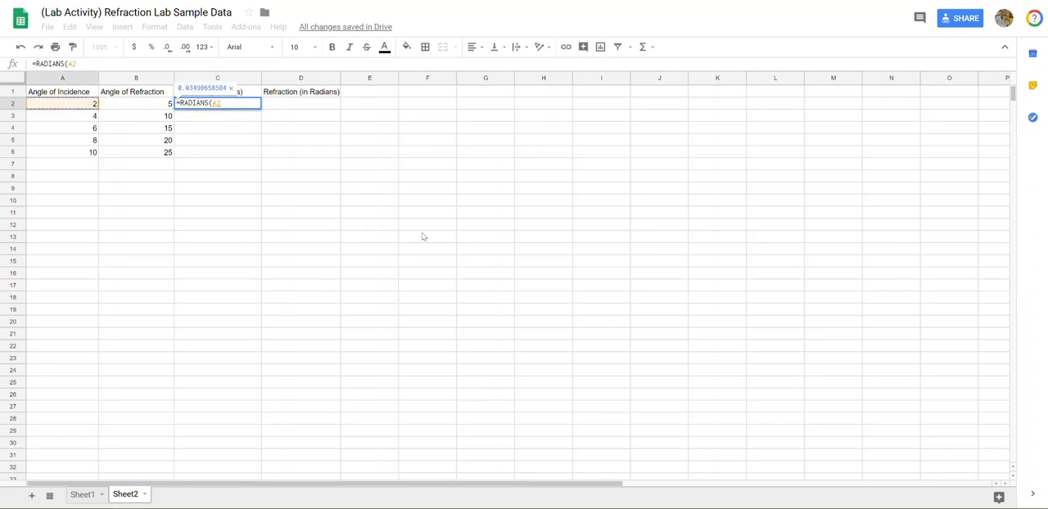
type(")")
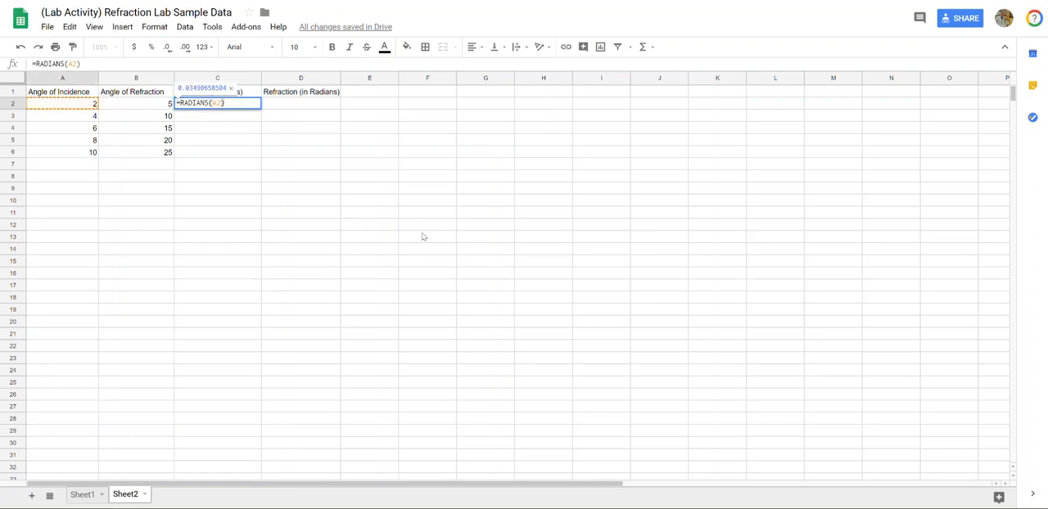
key("Return")
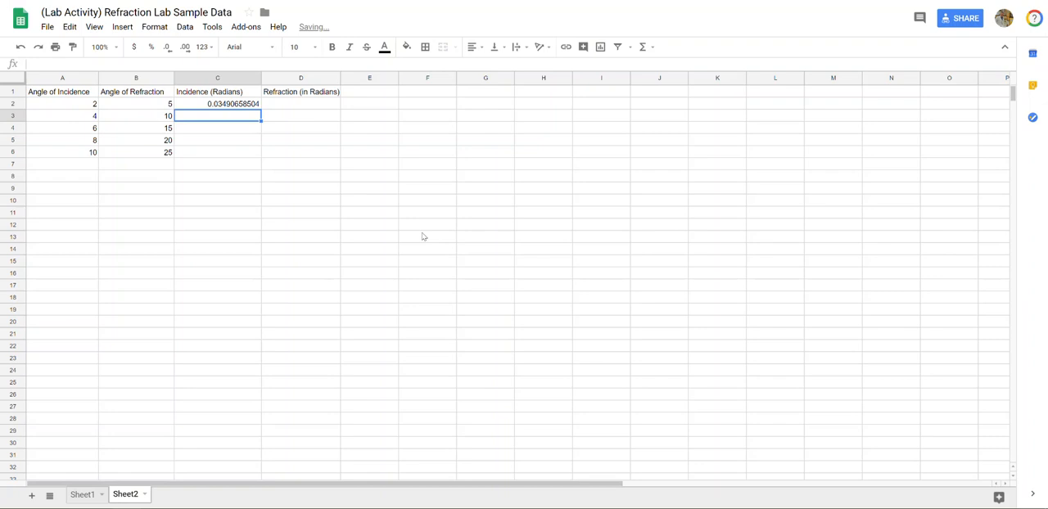
Fill the RADIANS formula from C2 down to C6 and undo the fill
left_click(231, 107)
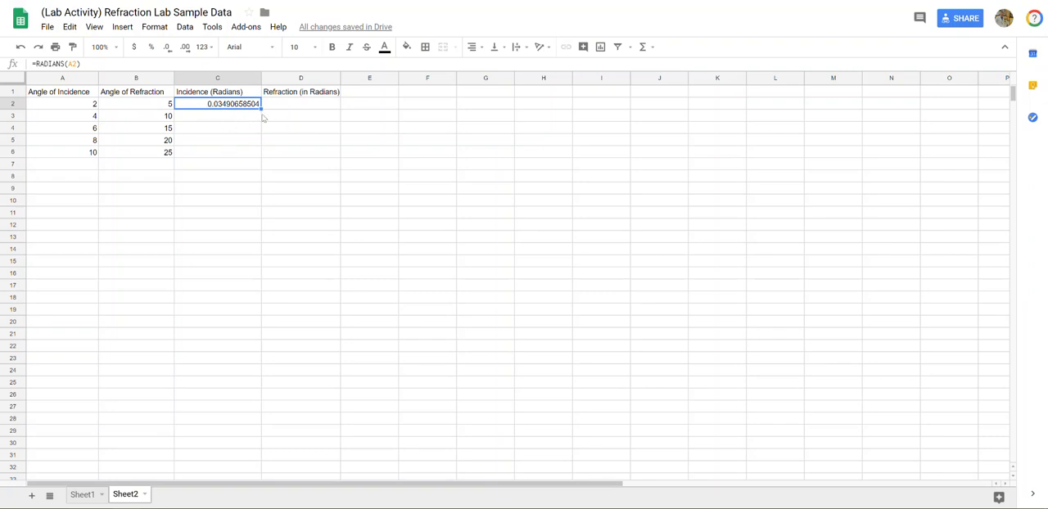
left_click_drag(261, 109, 259, 155)
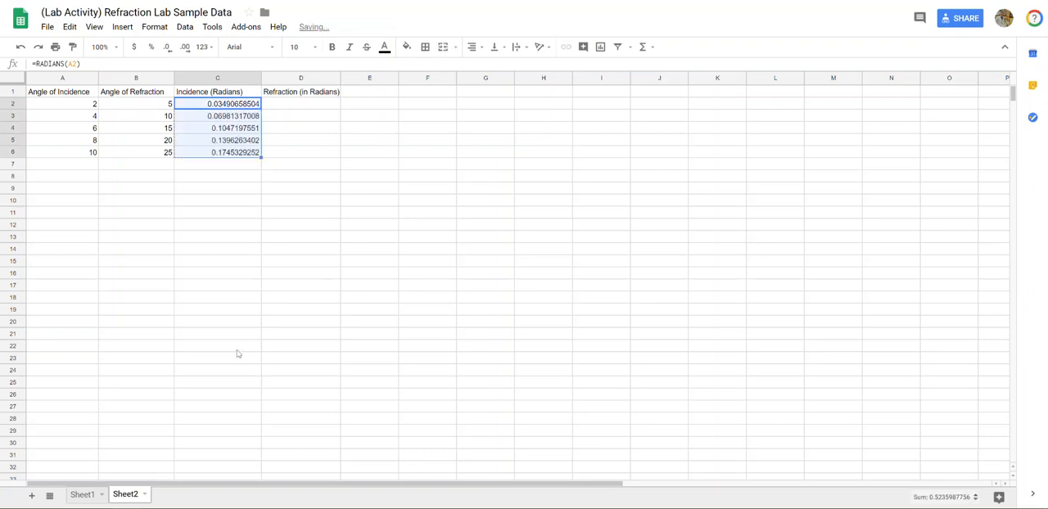
left_click(217, 226)
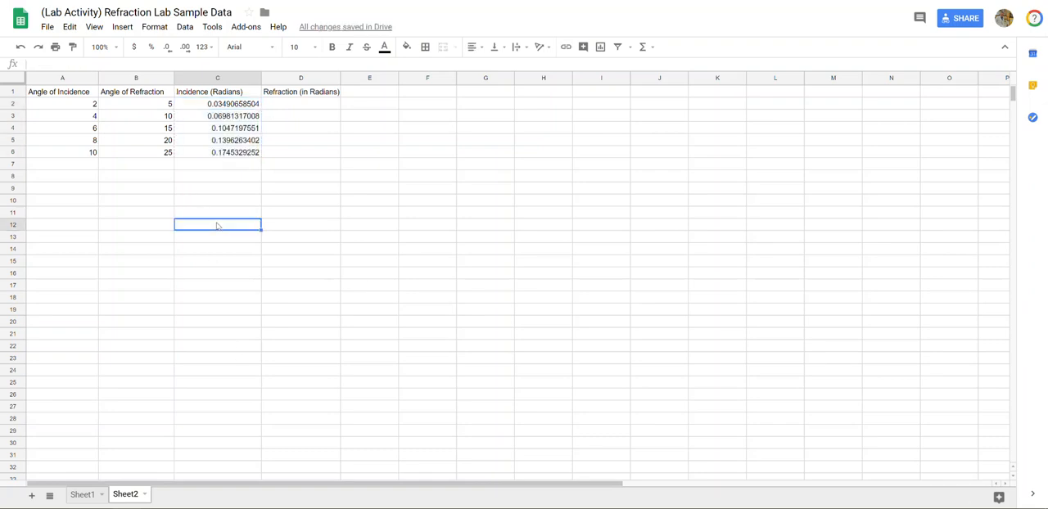
key("ctrl+z")
Enter the formula =RADIANS(A3) in C3 and fill it down through C6
left_click(209, 116)
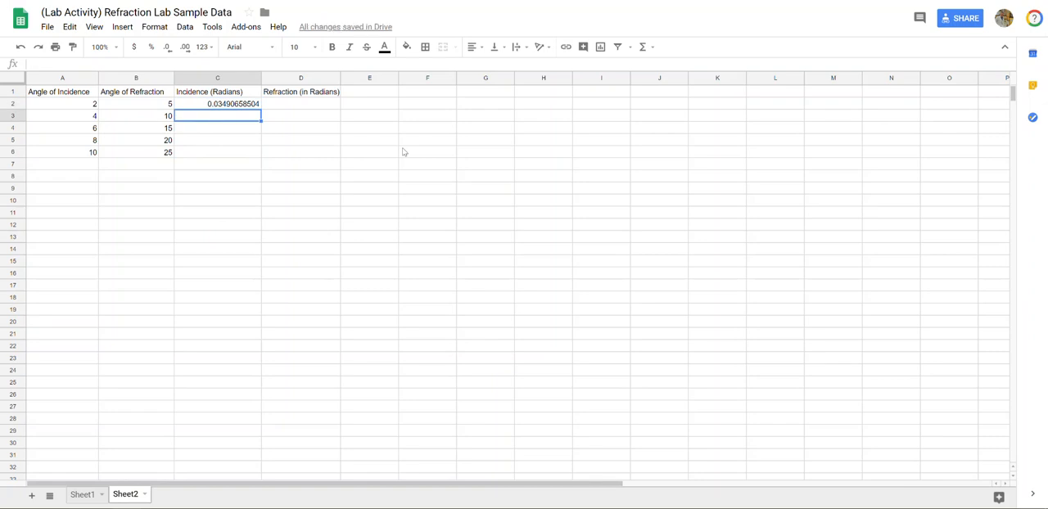
type("=rad")
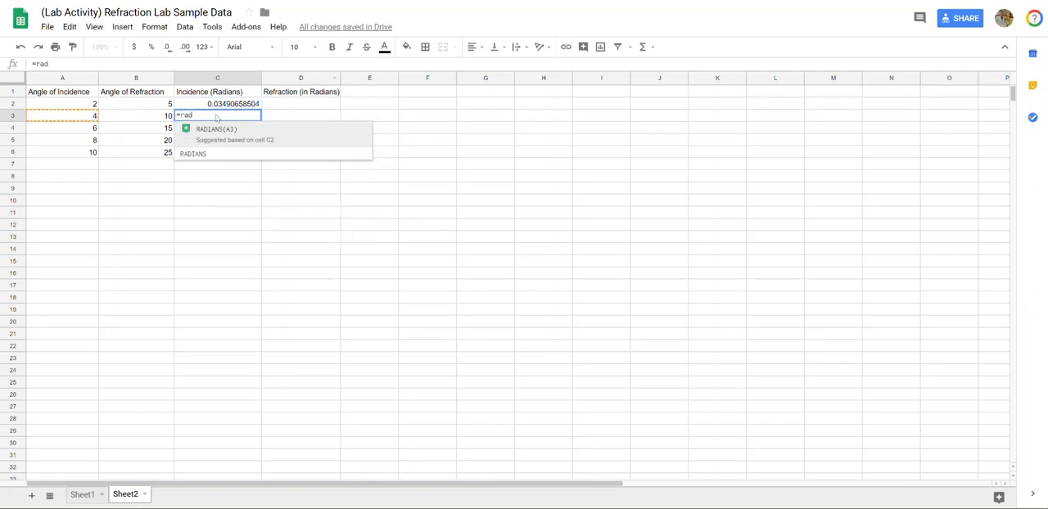
left_click(217, 133)
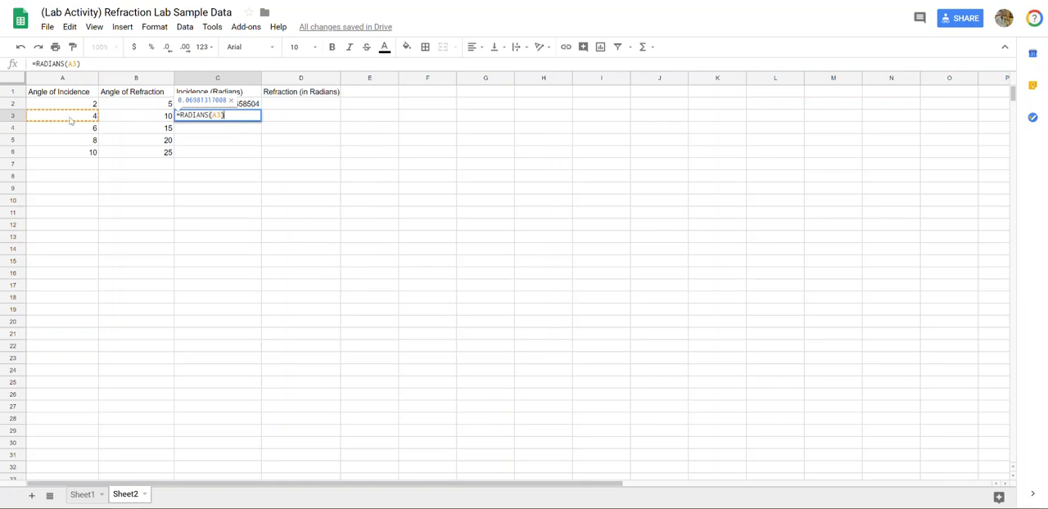
key("Return")
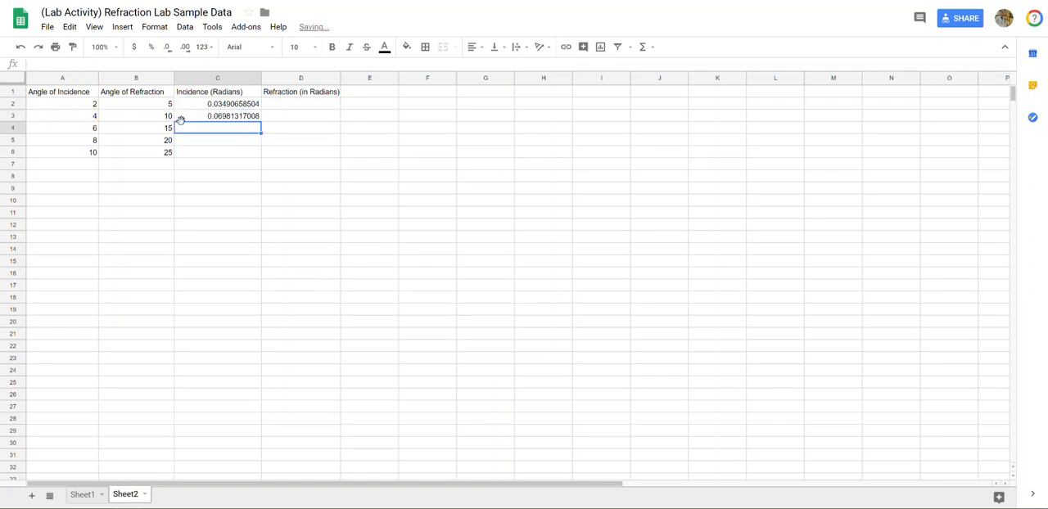
left_click(241, 119)
left_click_drag(261, 120, 264, 151)
Convert the first refraction angle to radians in D2 with the formula =RADIANS(B2
left_click(313, 104)
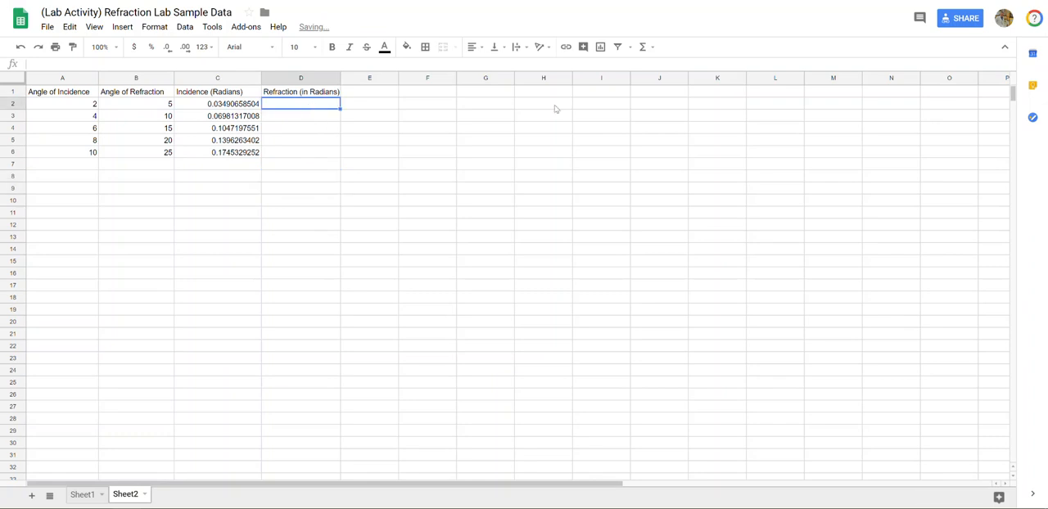
type("=")
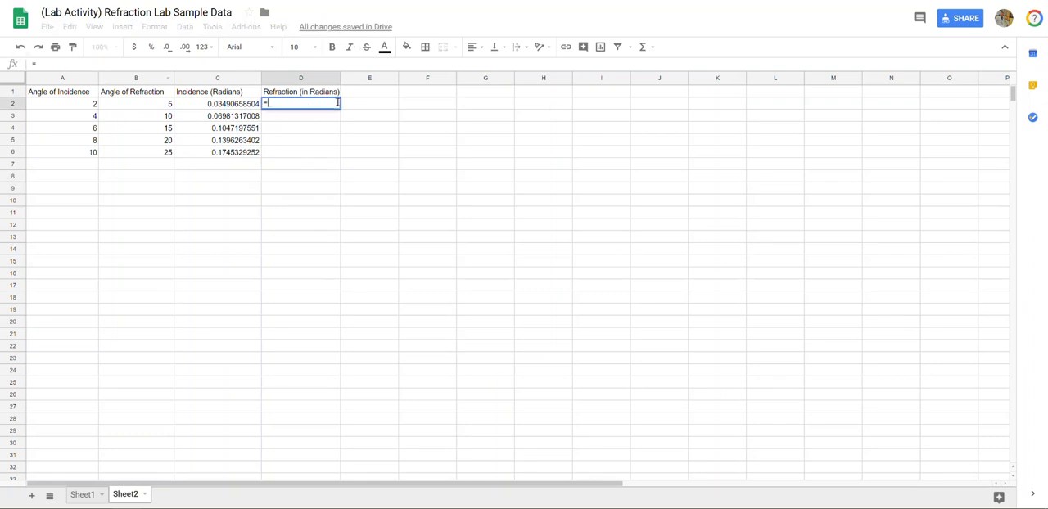
type("rad")
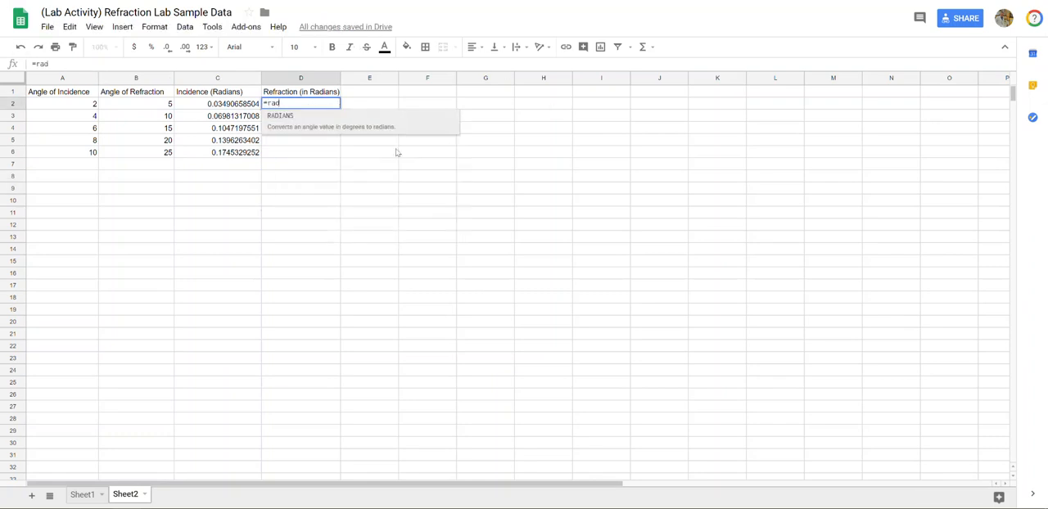
left_click(347, 131)
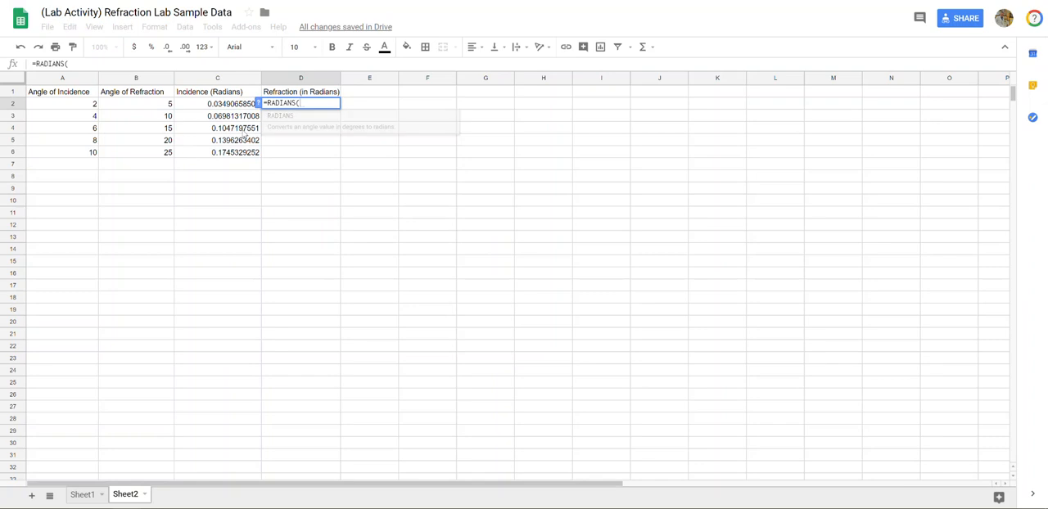
left_click(152, 111)
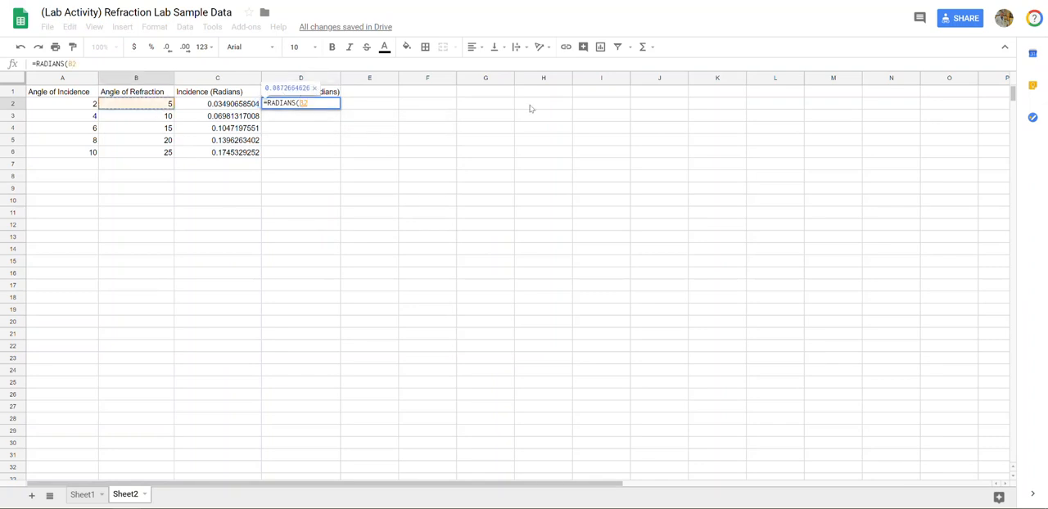
key("Return")
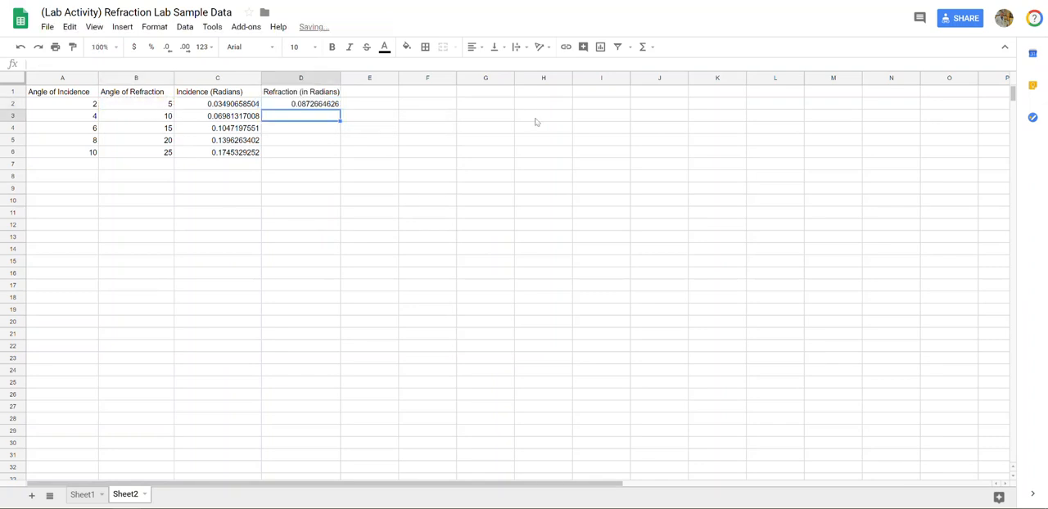
Fill the RADIANS formula from D2 down through D6 and widen column D slightly
left_click(334, 104)
left_click_drag(339, 109, 330, 153)
left_click(316, 237)
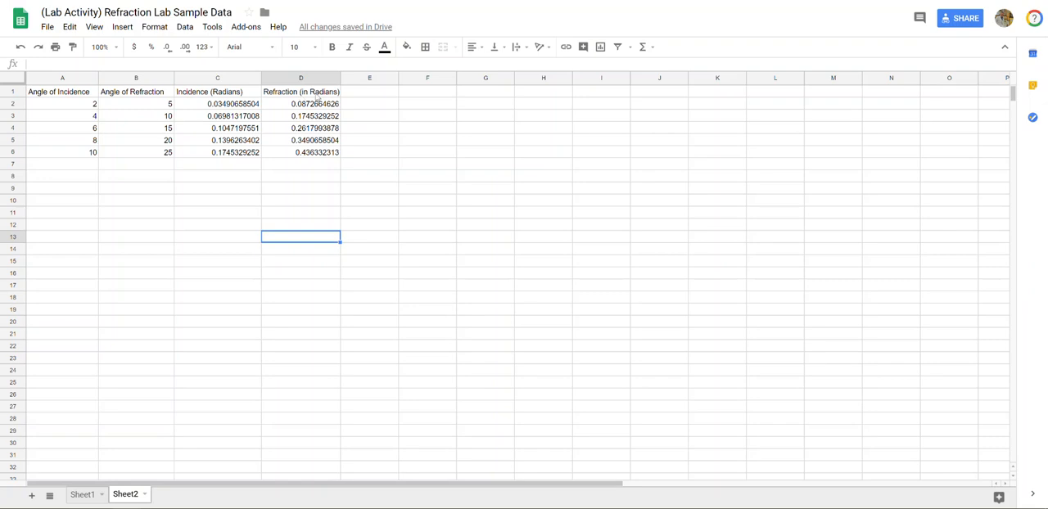
left_click_drag(341, 78, 349, 78)
left_click(387, 227)
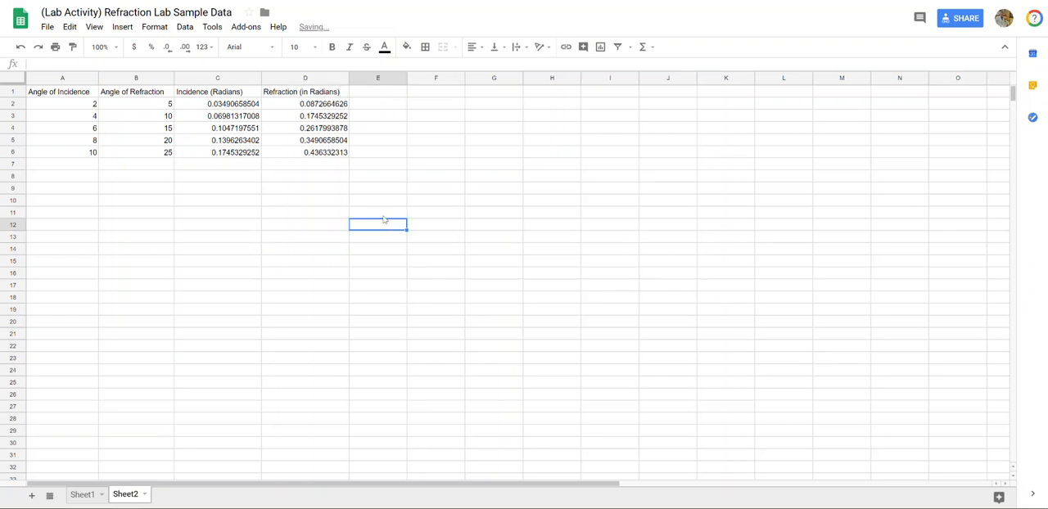
Enter the header "Sin of Angle of Incidence" in E1 and widen column E to fit it
left_click_drag(407, 78, 431, 78)
left_click(398, 96)
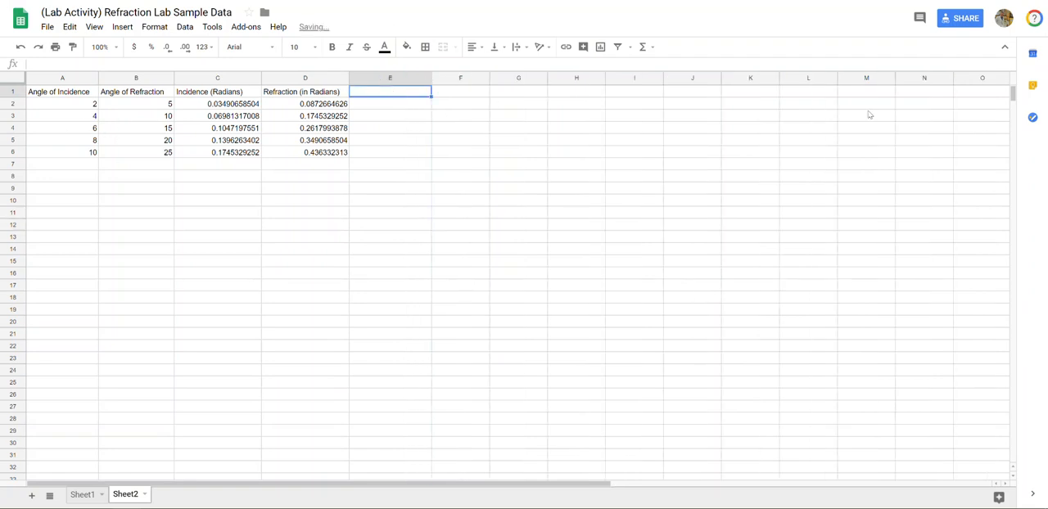
type("Sin of Angle")
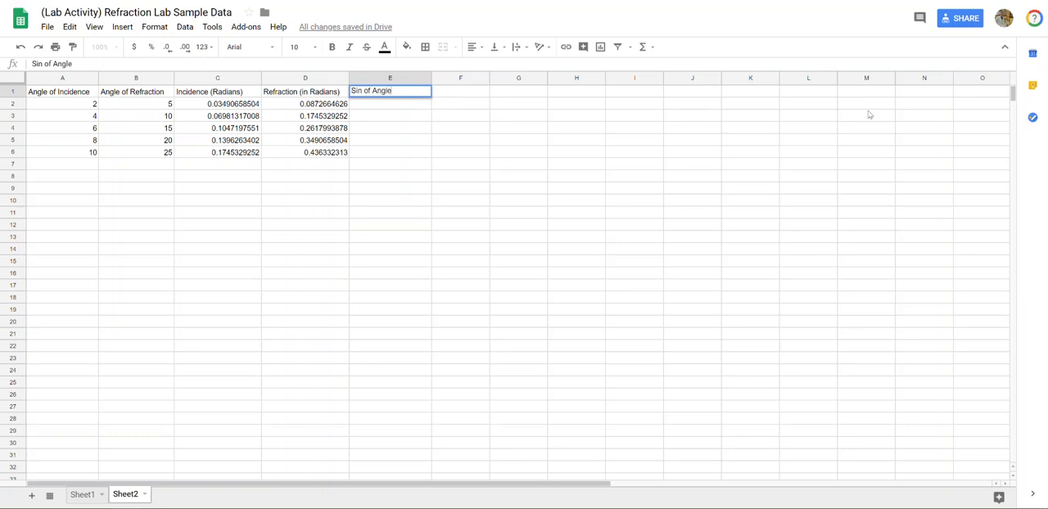
type(" of Refractio")
key("BackSpace")
key("BackSpace")
key("BackSpace")
key("BackSpace")
key("BackSpace")
key("BackSpace")
key("BackSpace")
key("BackSpace")
key("BackSpace")
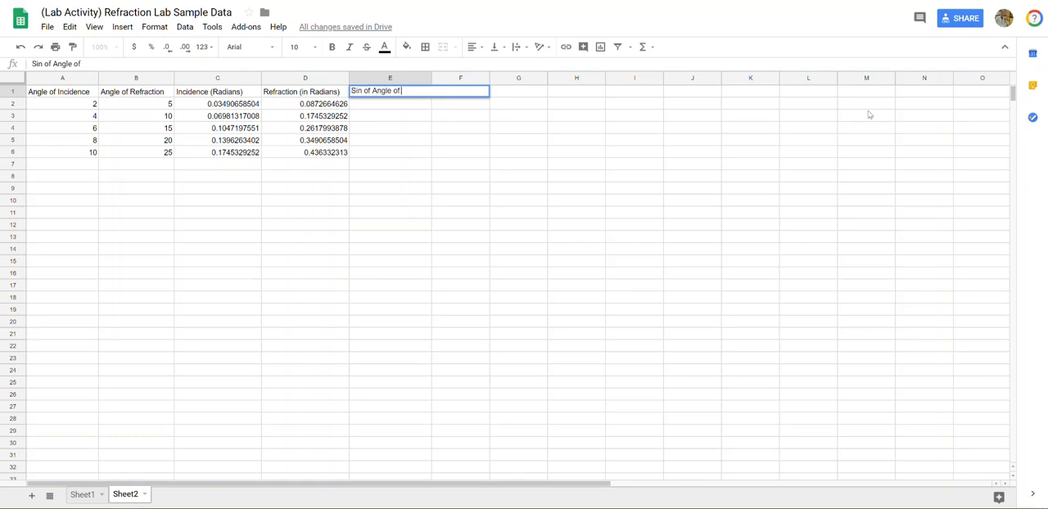
type("Incidence")
key("Return")
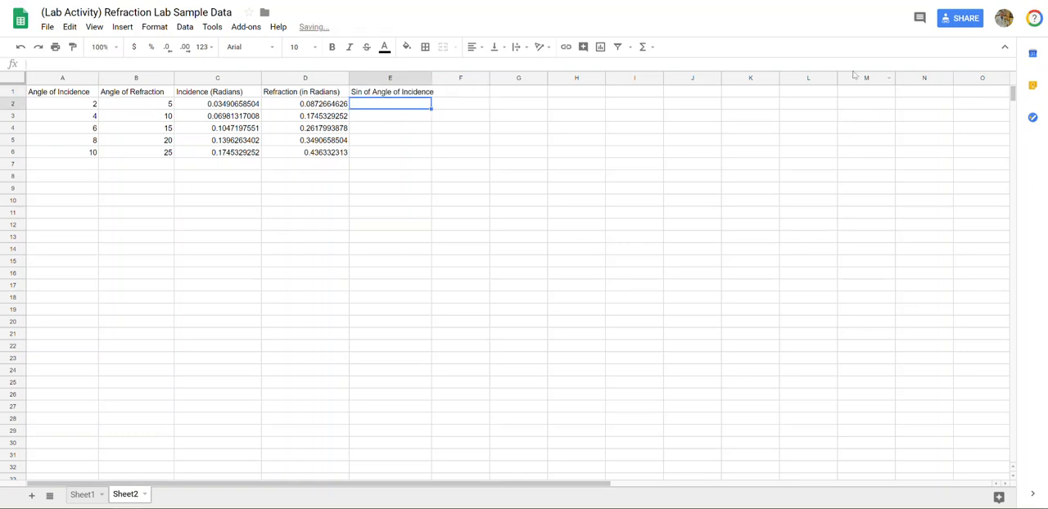
left_click_drag(432, 77, 444, 78)
left_click(457, 151)
Calculate the sine of the first incidence angle in E2 with the formula =SIN(C2)
left_click(402, 109)
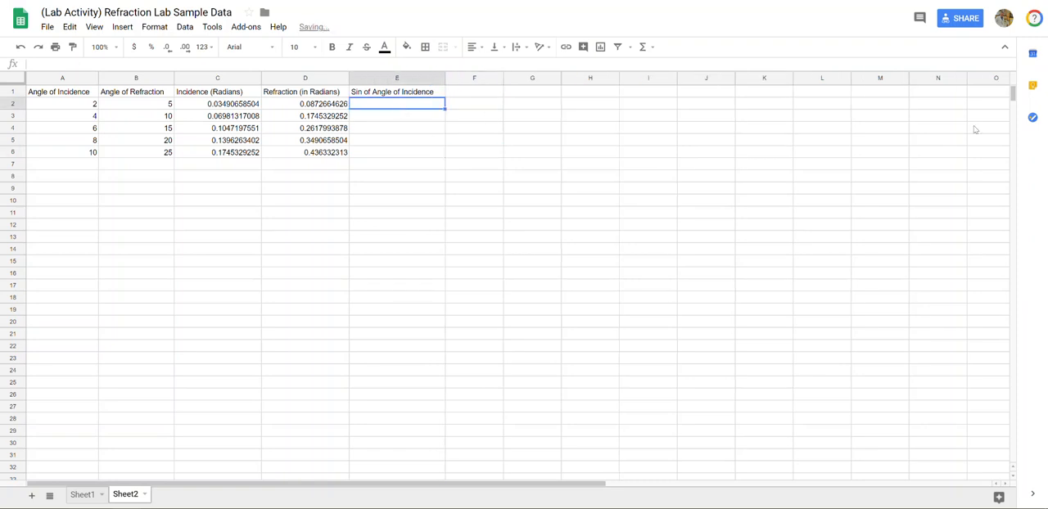
type("=")
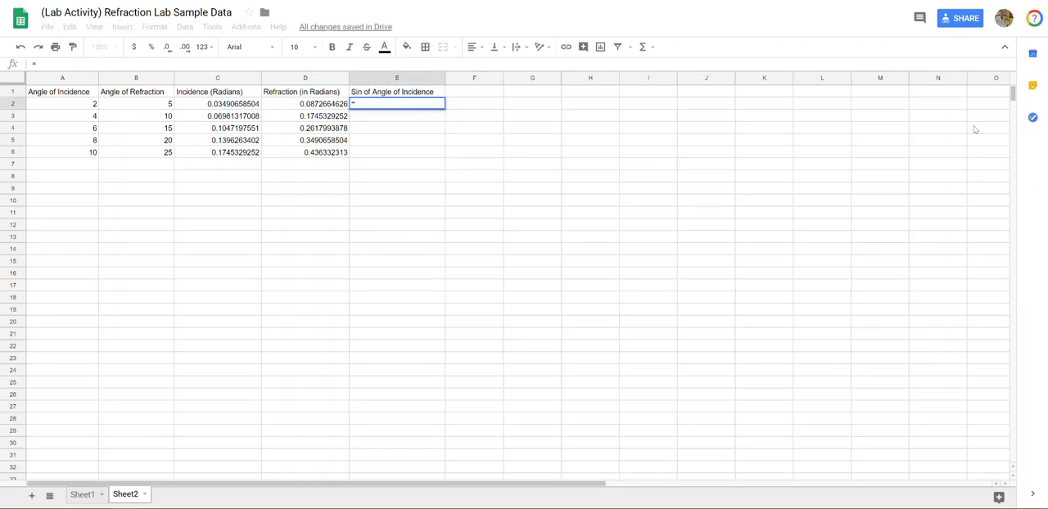
type("sin")
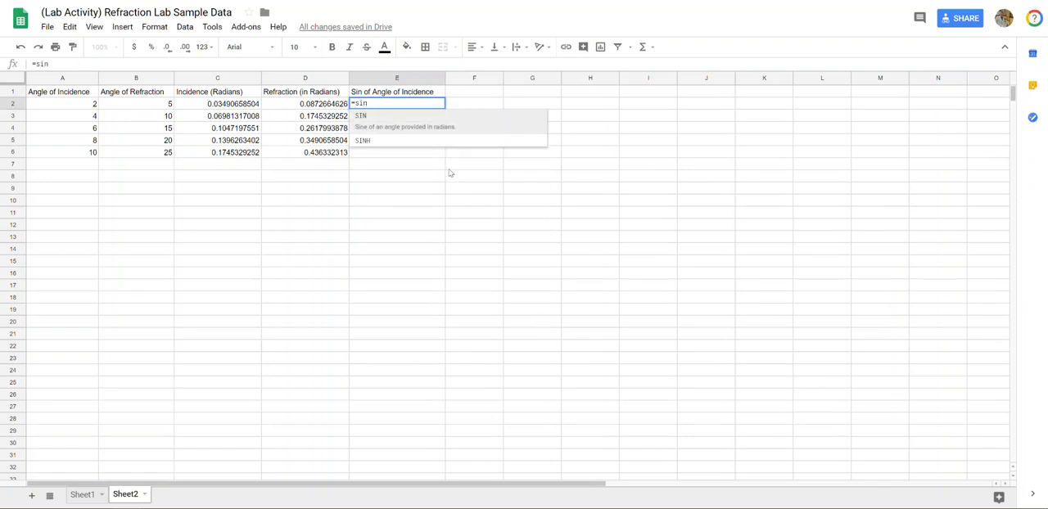
left_click(393, 120)
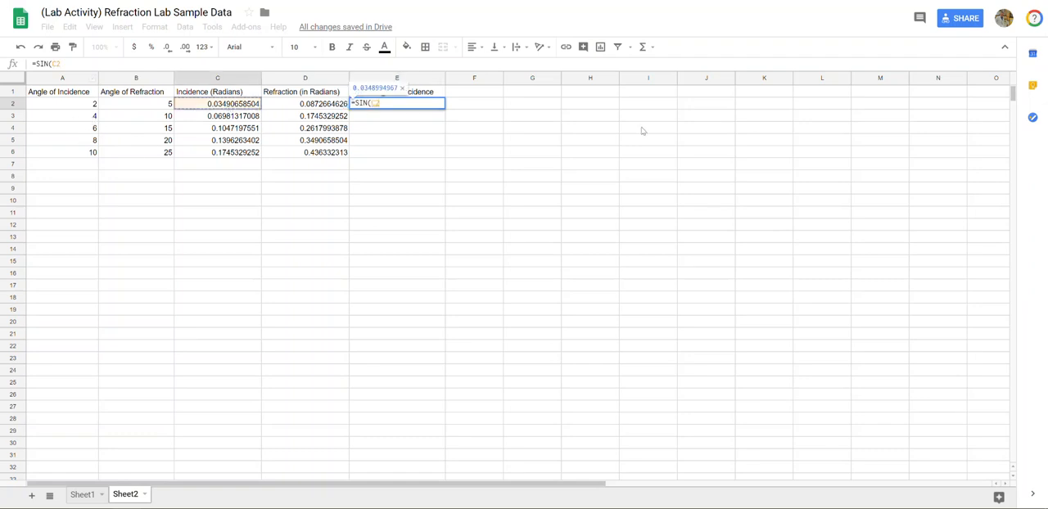
type(")")
key("Return")
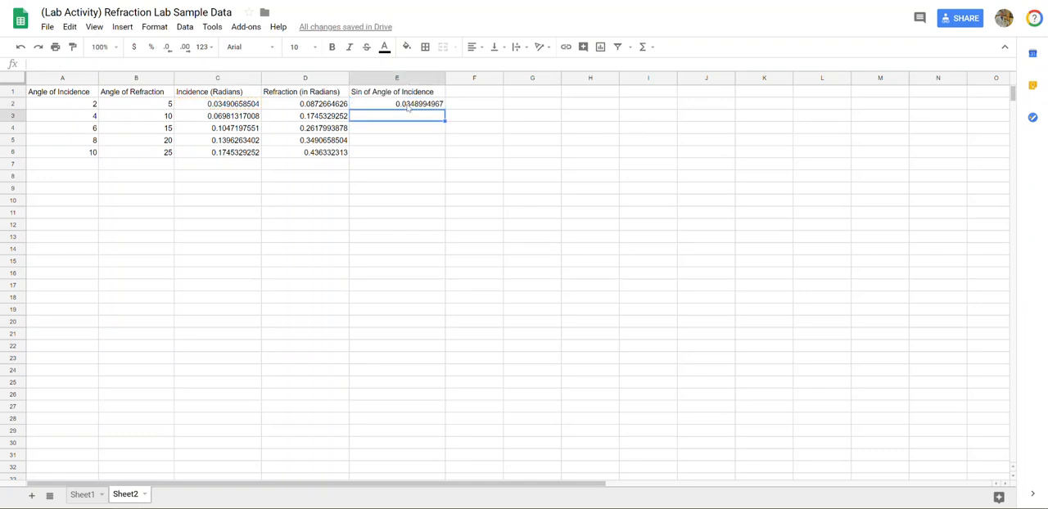
Fill the SIN formula from E2 down through E6
left_click(410, 107)
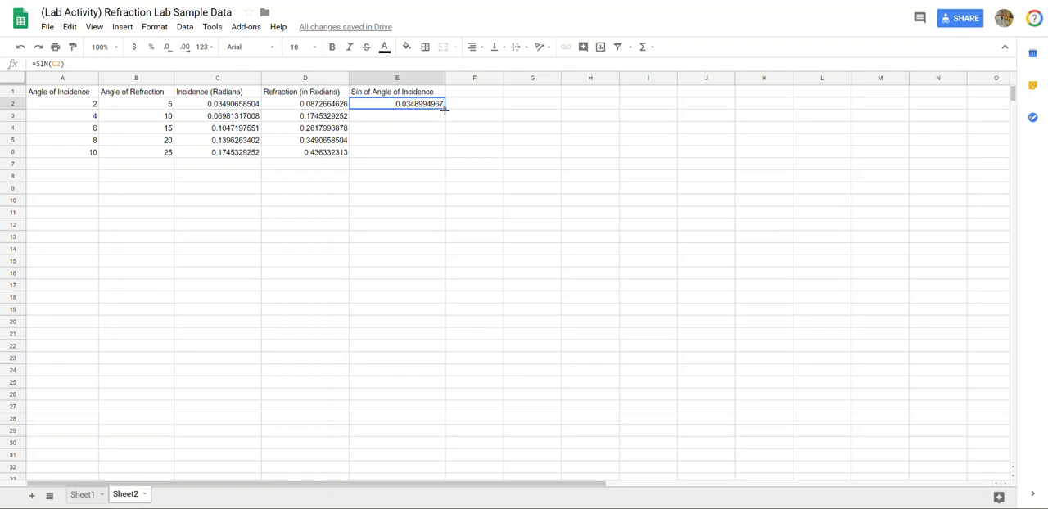
left_click_drag(444, 110, 438, 154)
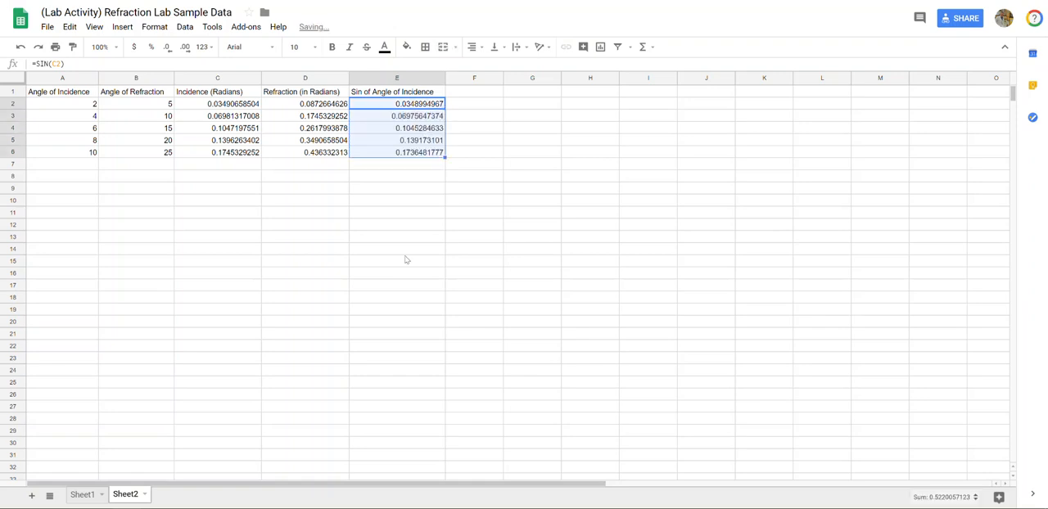
left_click(392, 213)
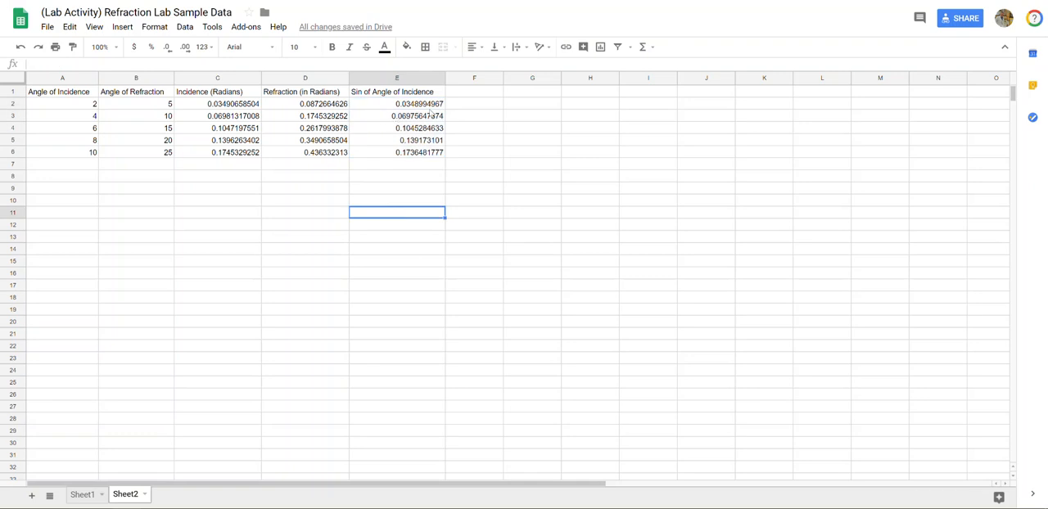
Widen column F and enter the header "Sin of ANgle of Refraction" in F1
left_click_drag(502, 79, 533, 79)
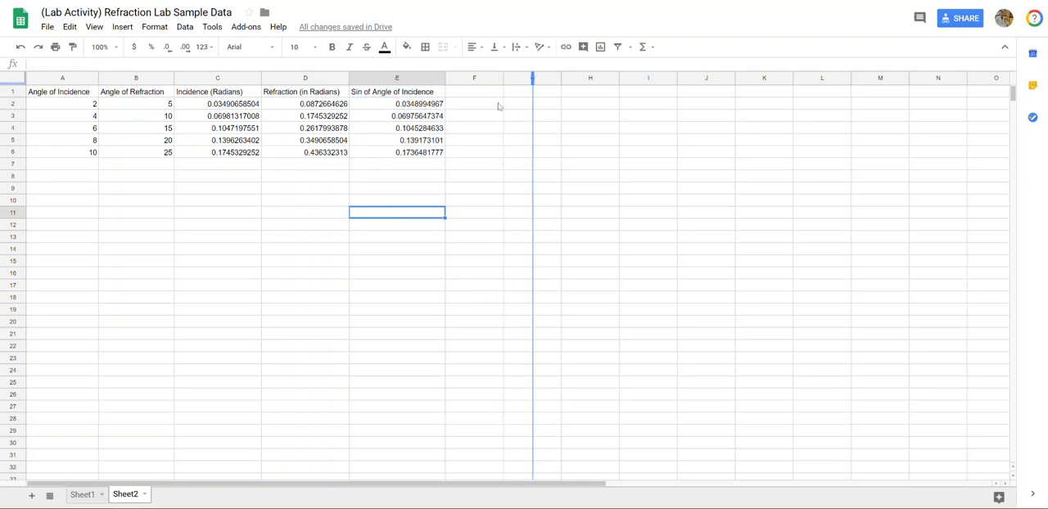
left_click(470, 96)
type("Si")
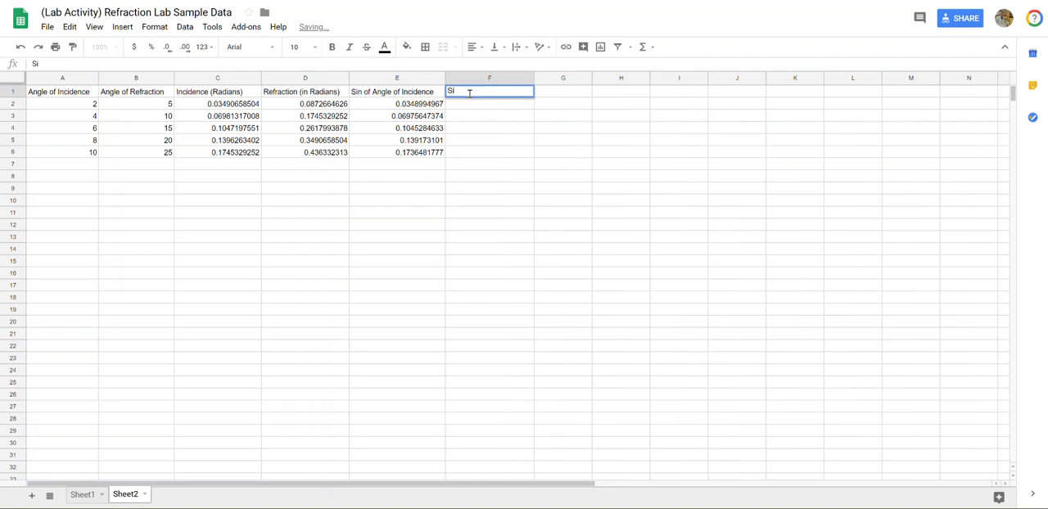
type("n of ANgle of Refraction")
key("Return")
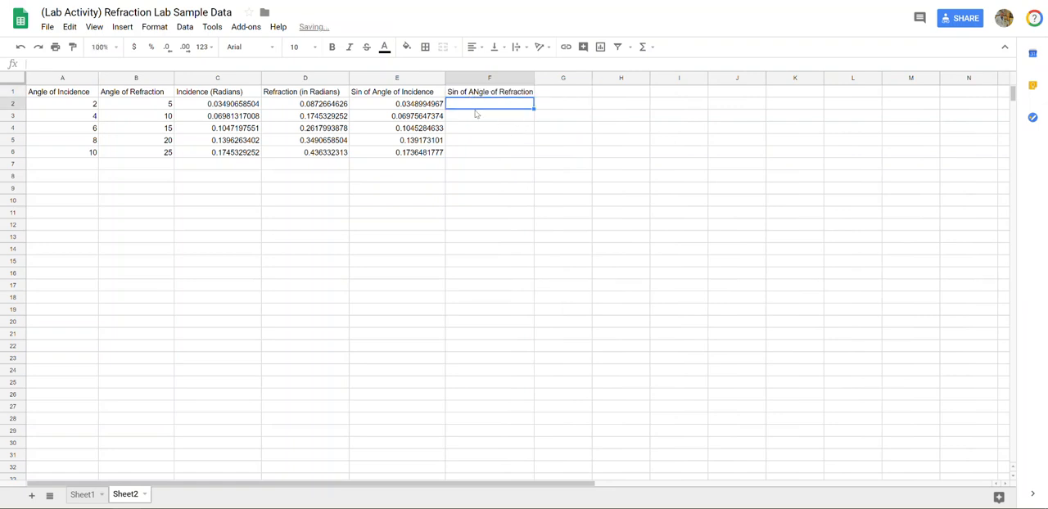
Calculate the sine of the first refraction angle in F2 with the formula =SIN(D2)
type("=SIN(")
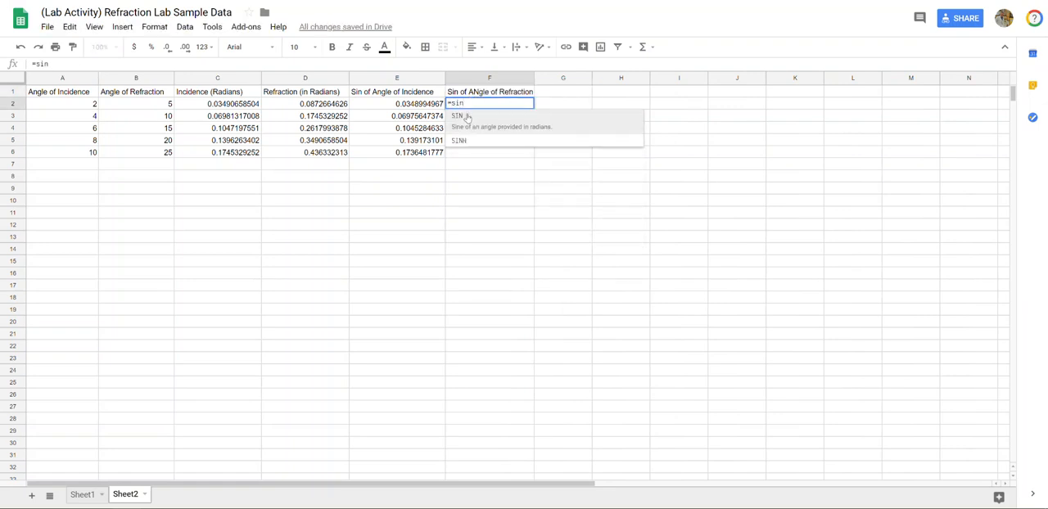
left_click_drag(285, 104, 285, 157)
type(")")
key("BackSpace")
key("BackSpace")
key("BackSpace")
type(")")
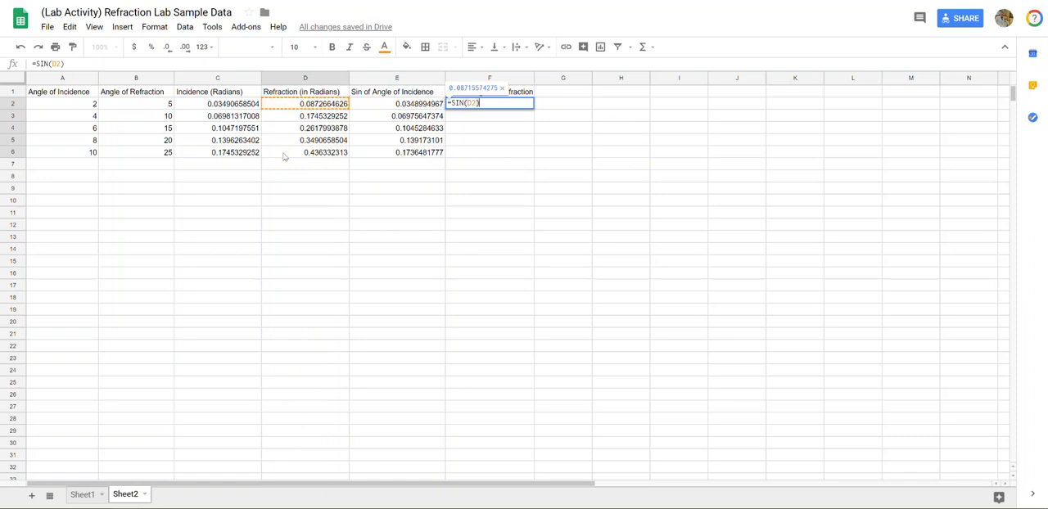
key("Return")
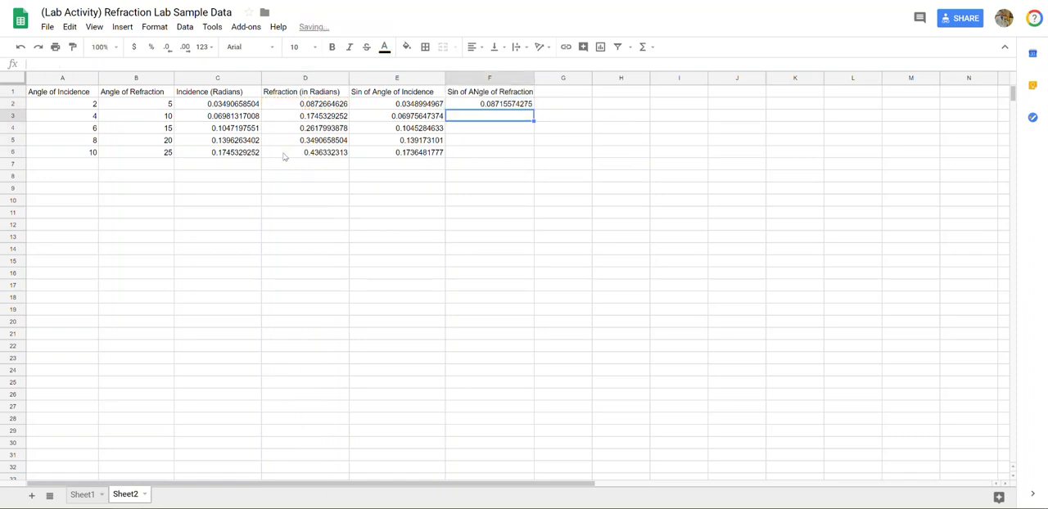
Fill the SIN formula from F2 down through F6
left_click(491, 104)
left_click_drag(534, 109, 527, 154)
left_click(486, 274)
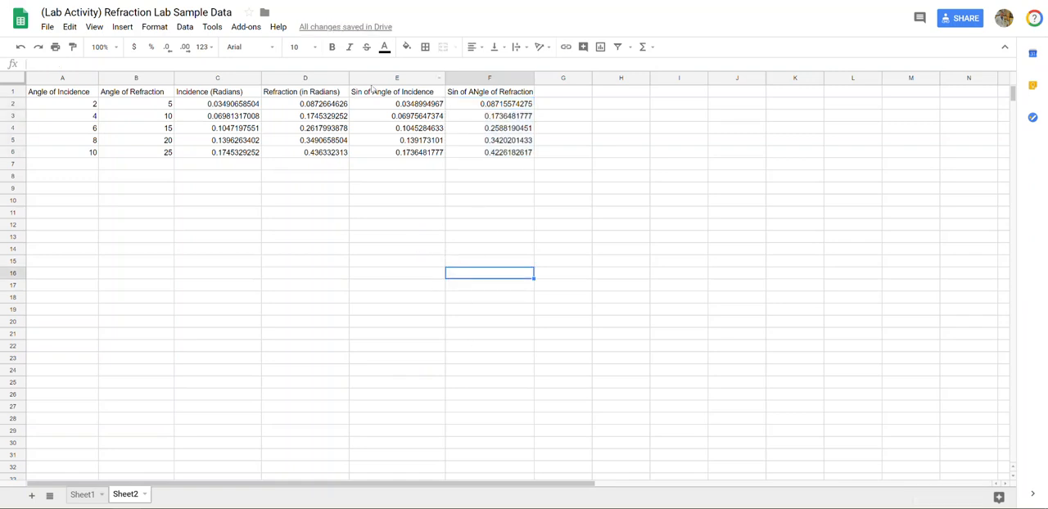
left_click_drag(374, 92, 482, 157)
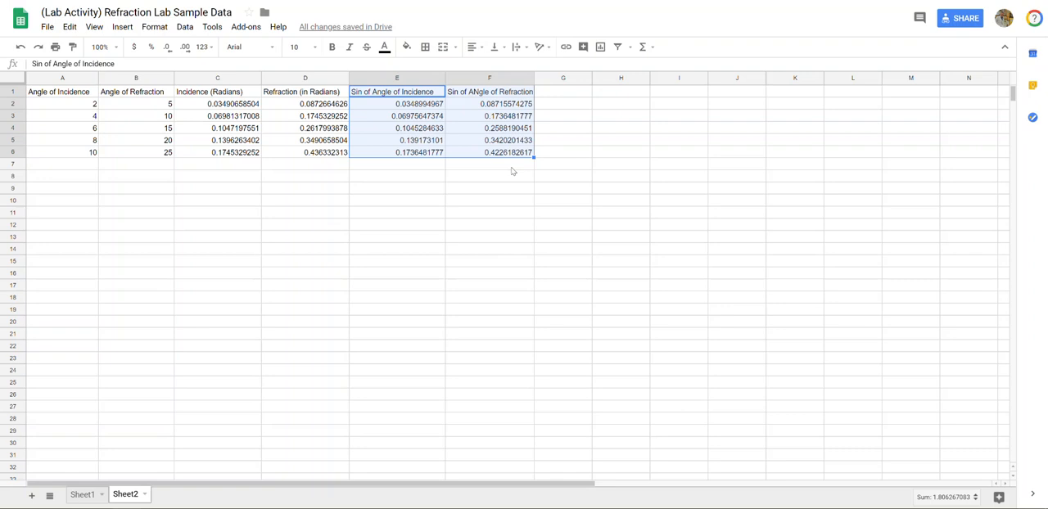
left_click(621, 249)
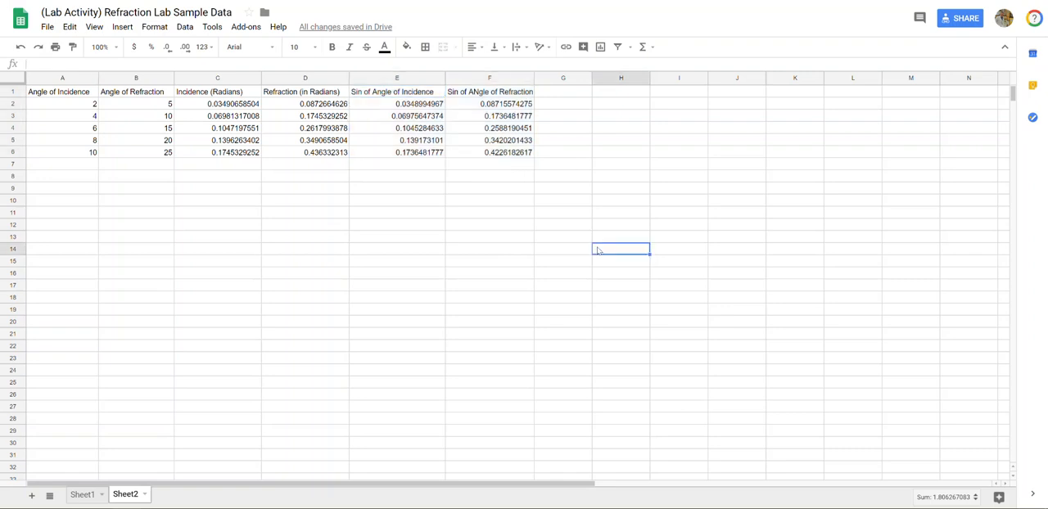
Insert a chart and add the incidence sine column E1:E6 as its data series
left_click(117, 27)
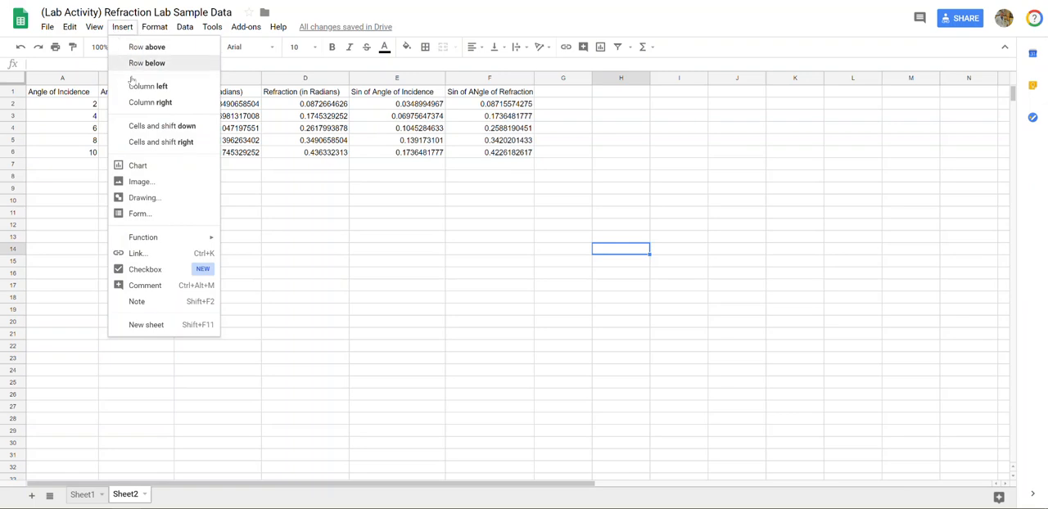
left_click(154, 165)
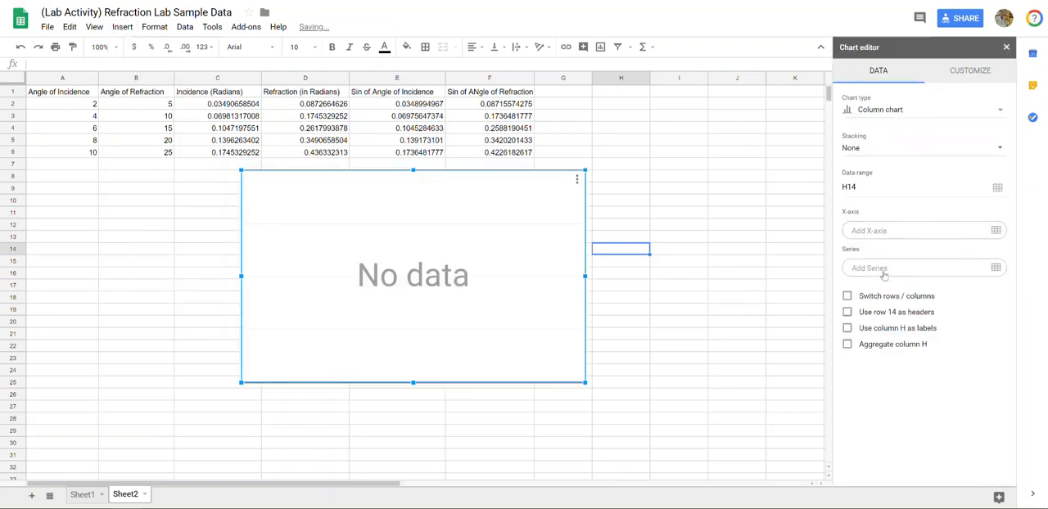
left_click(886, 271)
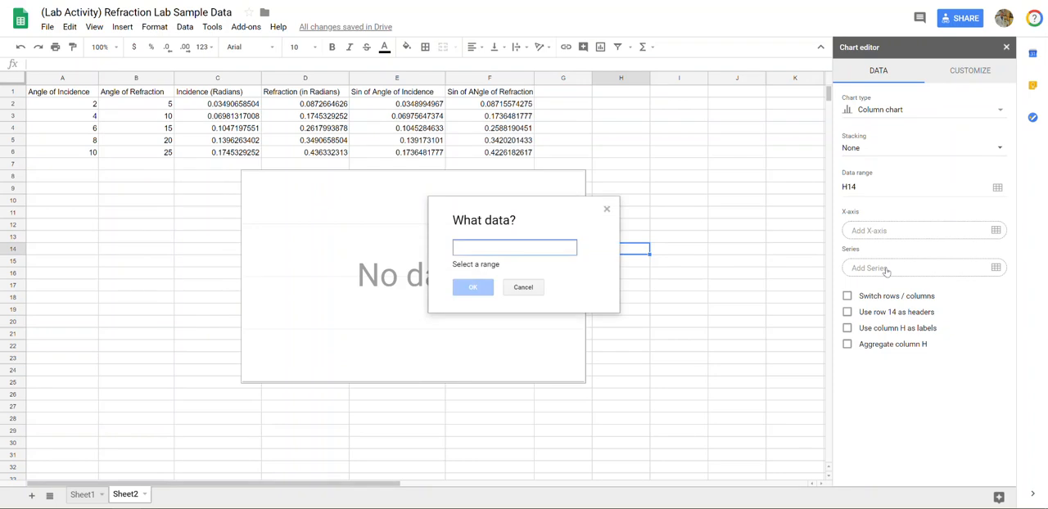
left_click_drag(413, 96, 419, 154)
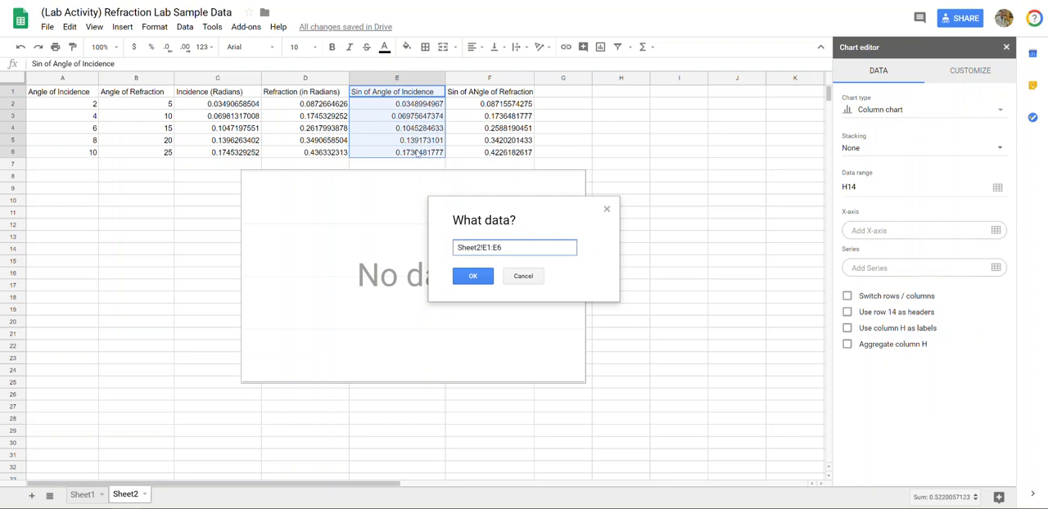
left_click(473, 277)
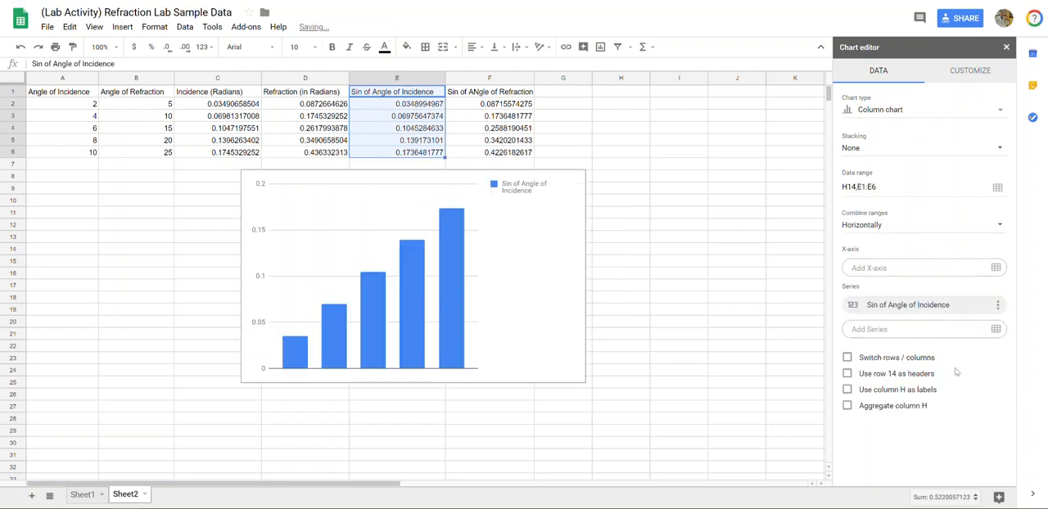
Set the chart's X-axis to the refraction sine column F1:F6 and change the chart type to Scatter chart
left_click(916, 275)
left_click_drag(516, 96, 509, 154)
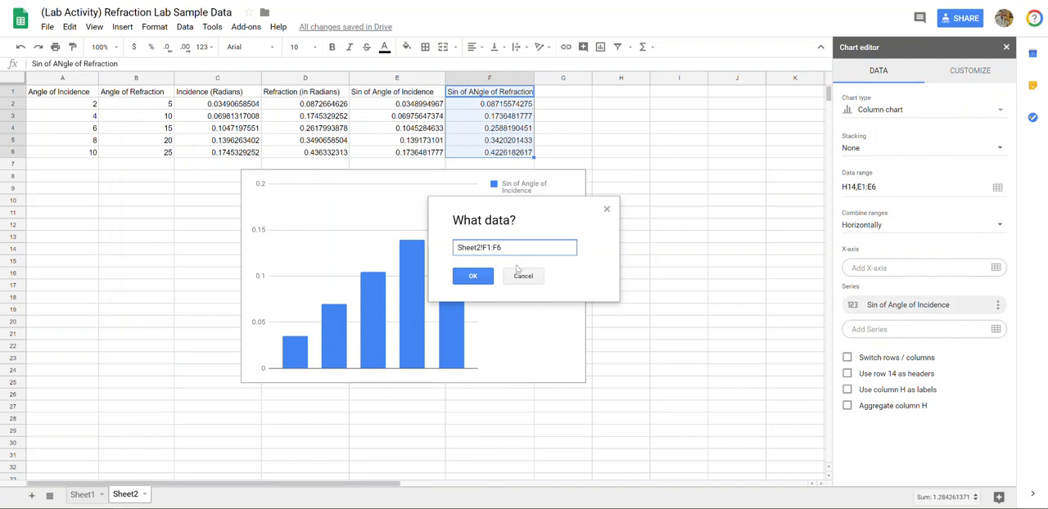
left_click(474, 276)
left_click(882, 109)
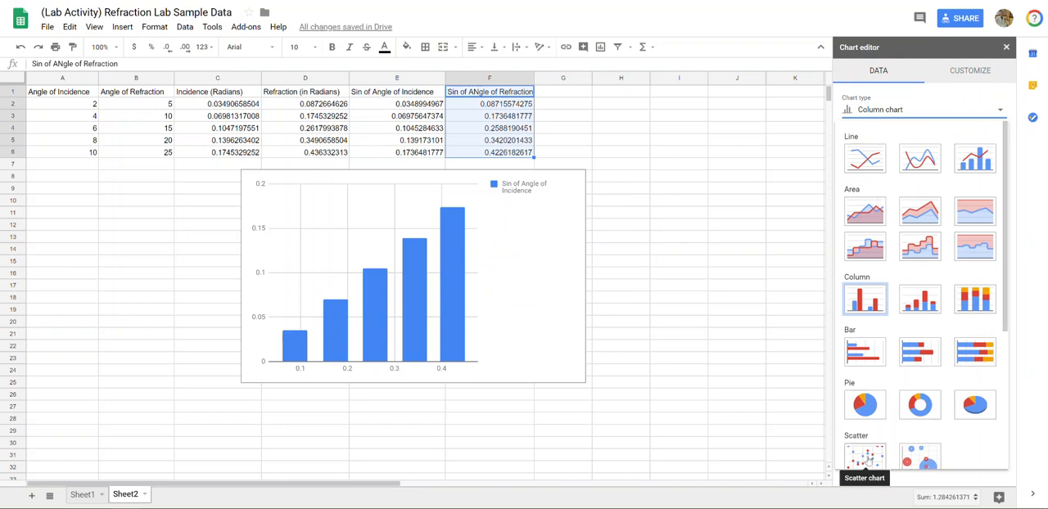
left_click(866, 459)
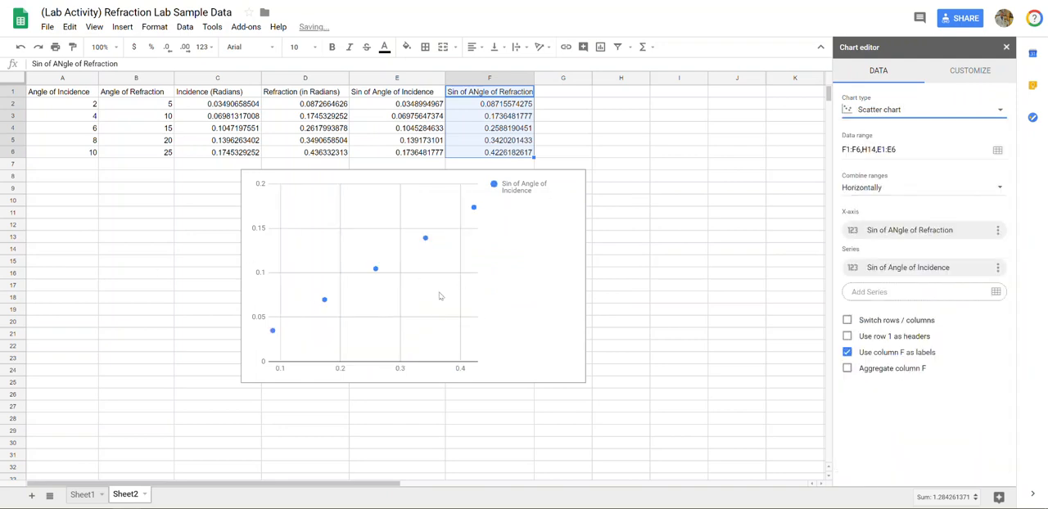